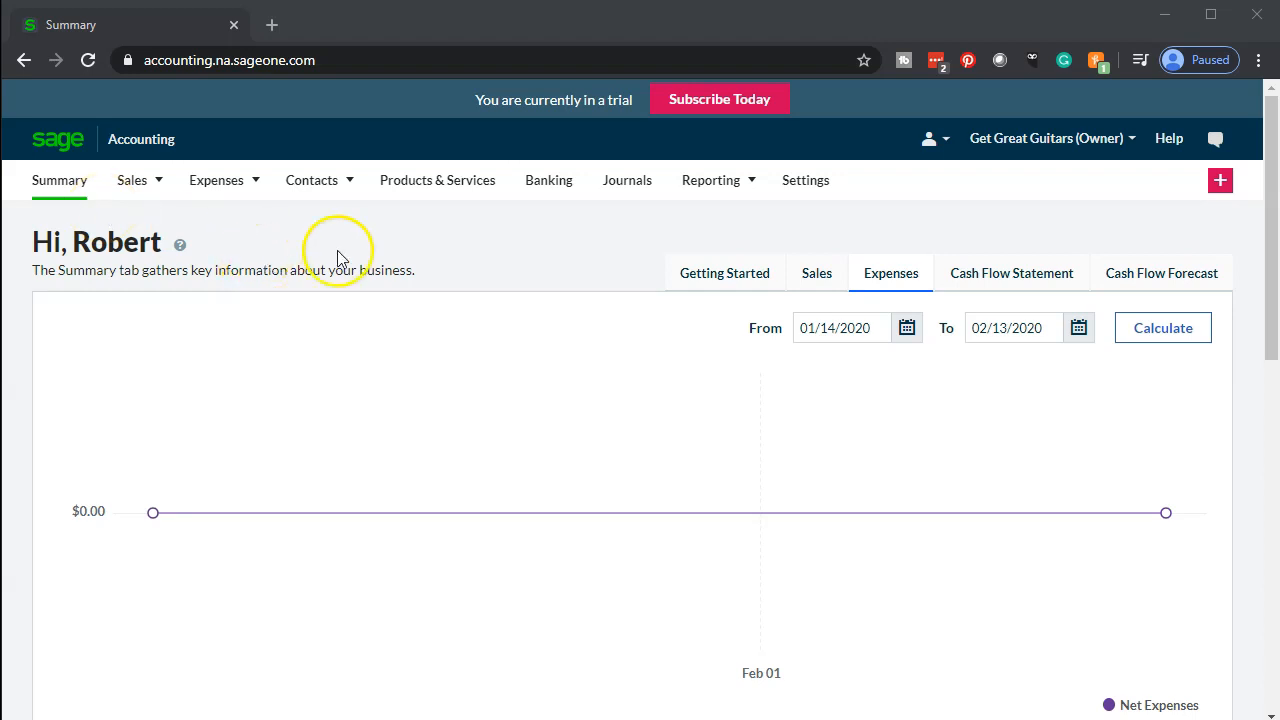
Open the Balance Sheet Report and duplicate its browser tab, returning to the original tab
{"action": "mouse_move", "coordinate": [735, 195]}
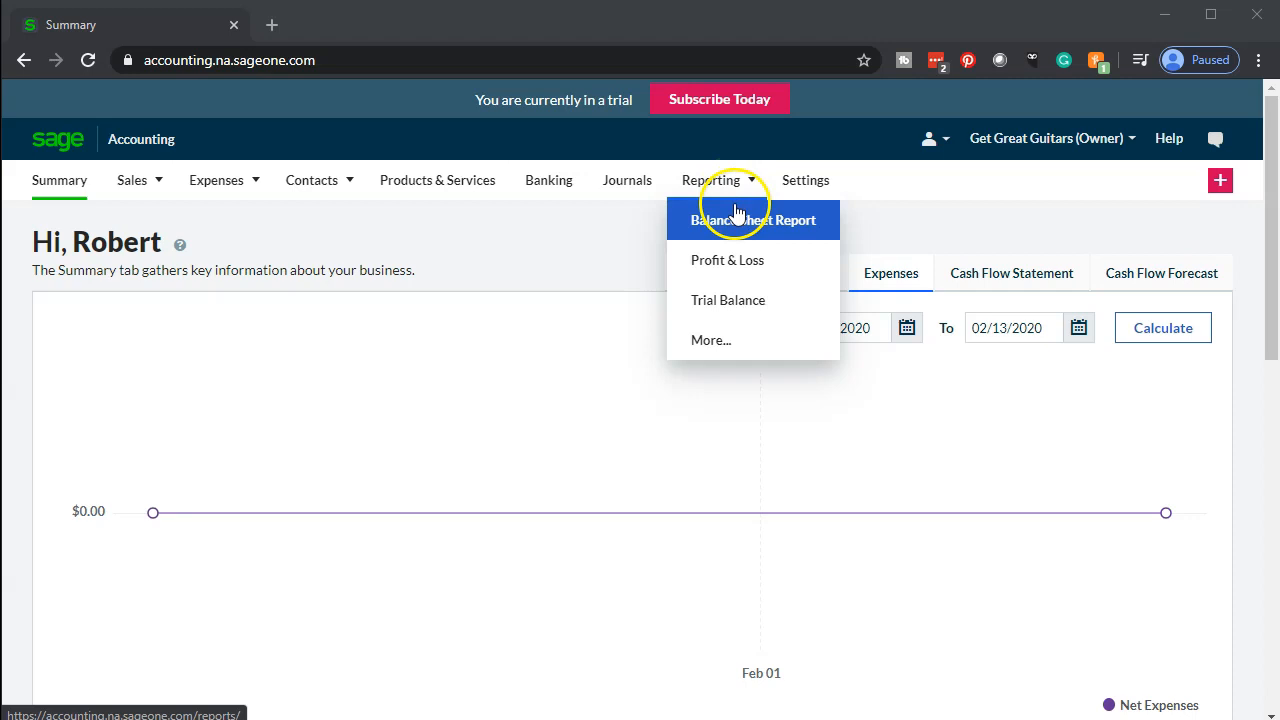
{"action": "left_click", "coordinate": [740, 233]}
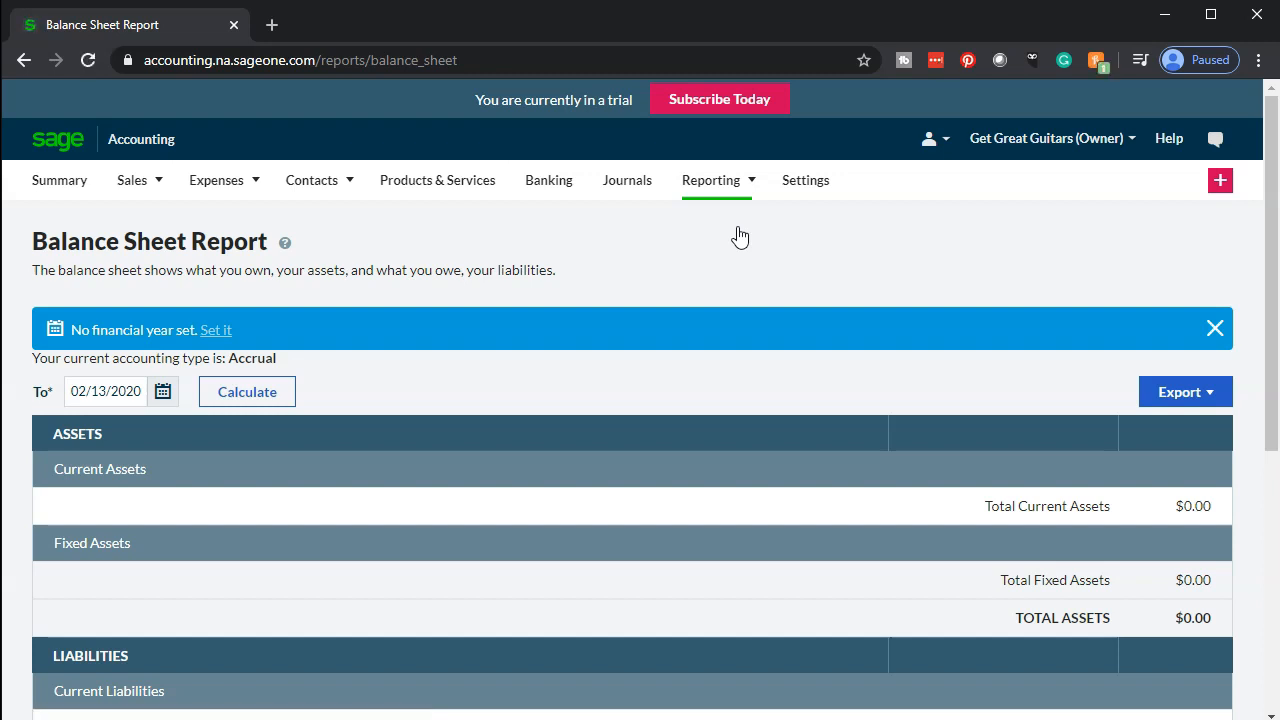
{"action": "right_click", "coordinate": [168, 25]}
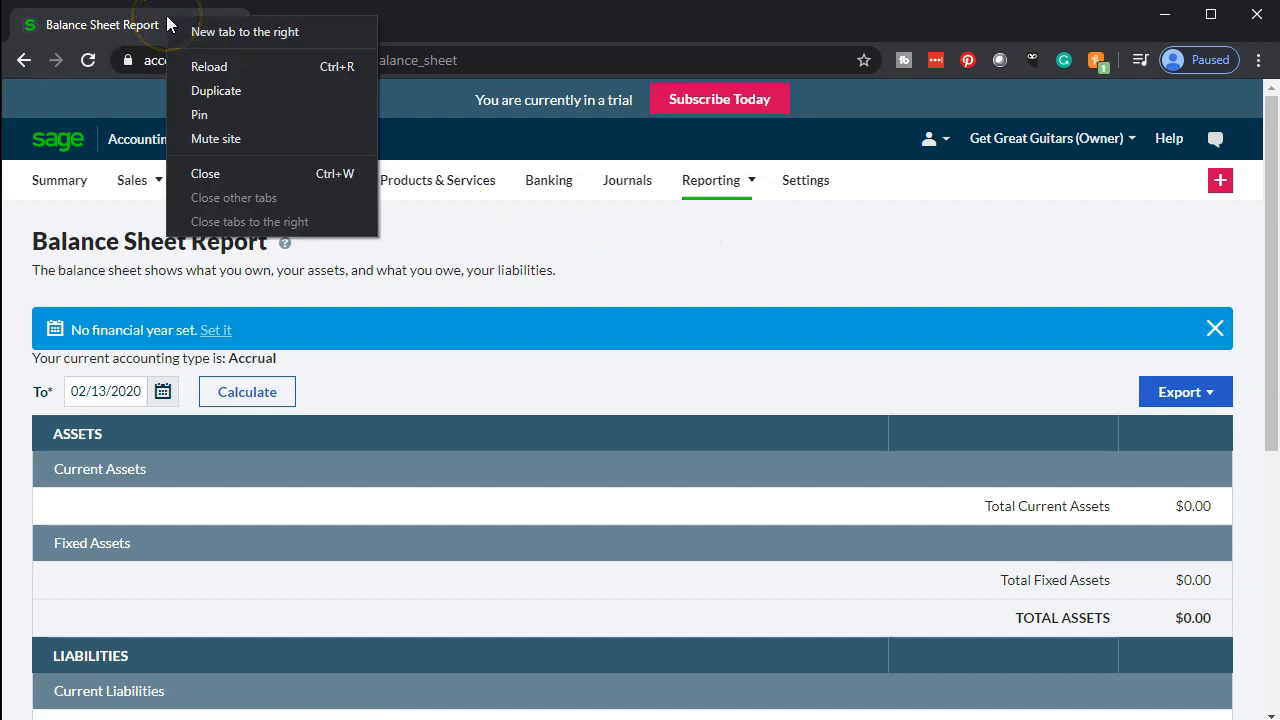
{"action": "left_click", "coordinate": [196, 89]}
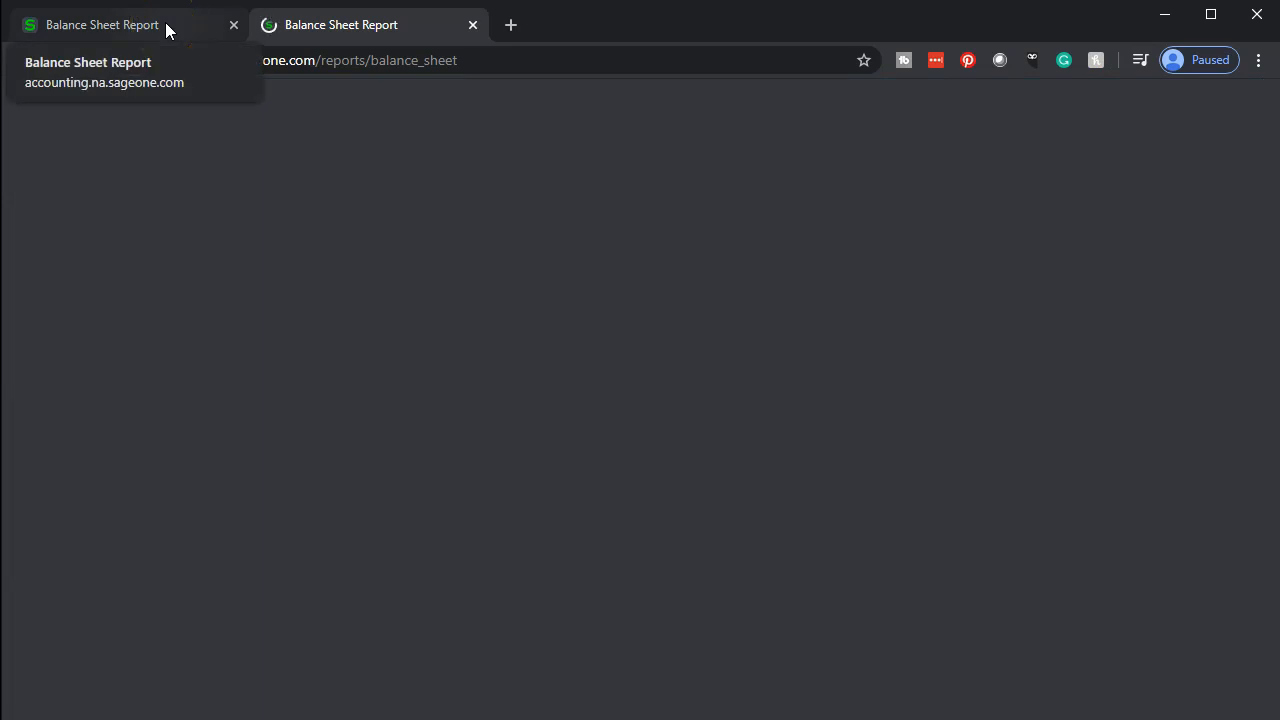
{"action": "left_click", "coordinate": [166, 28]}
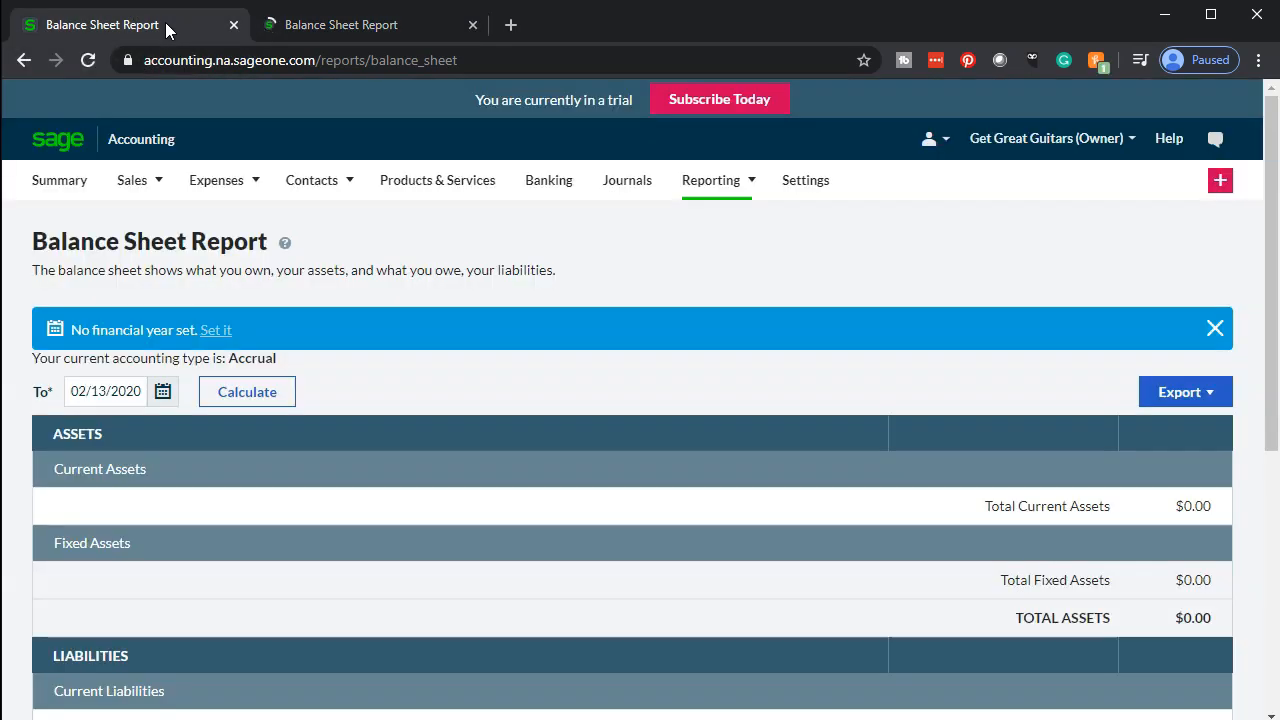
Open the Profit & Loss report in the original tab and duplicate that tab as well
{"action": "left_click", "coordinate": [750, 182]}
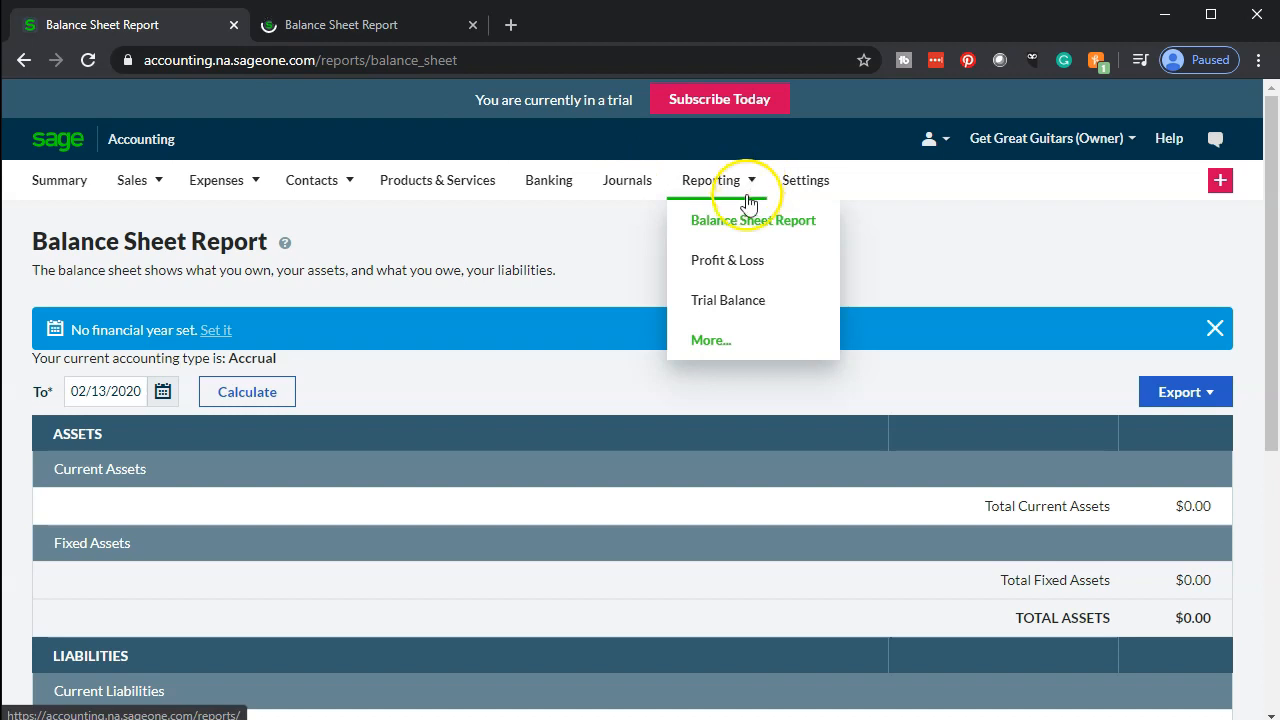
{"action": "left_click", "coordinate": [737, 268]}
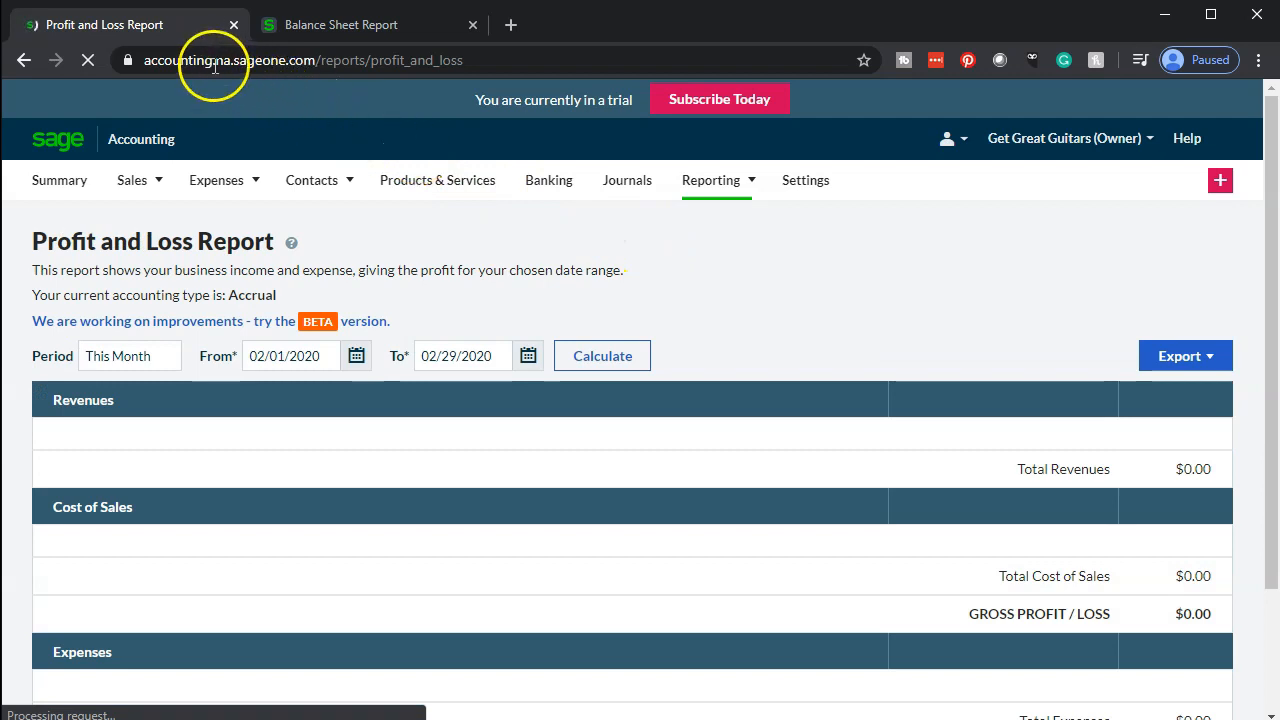
{"action": "right_click", "coordinate": [157, 25]}
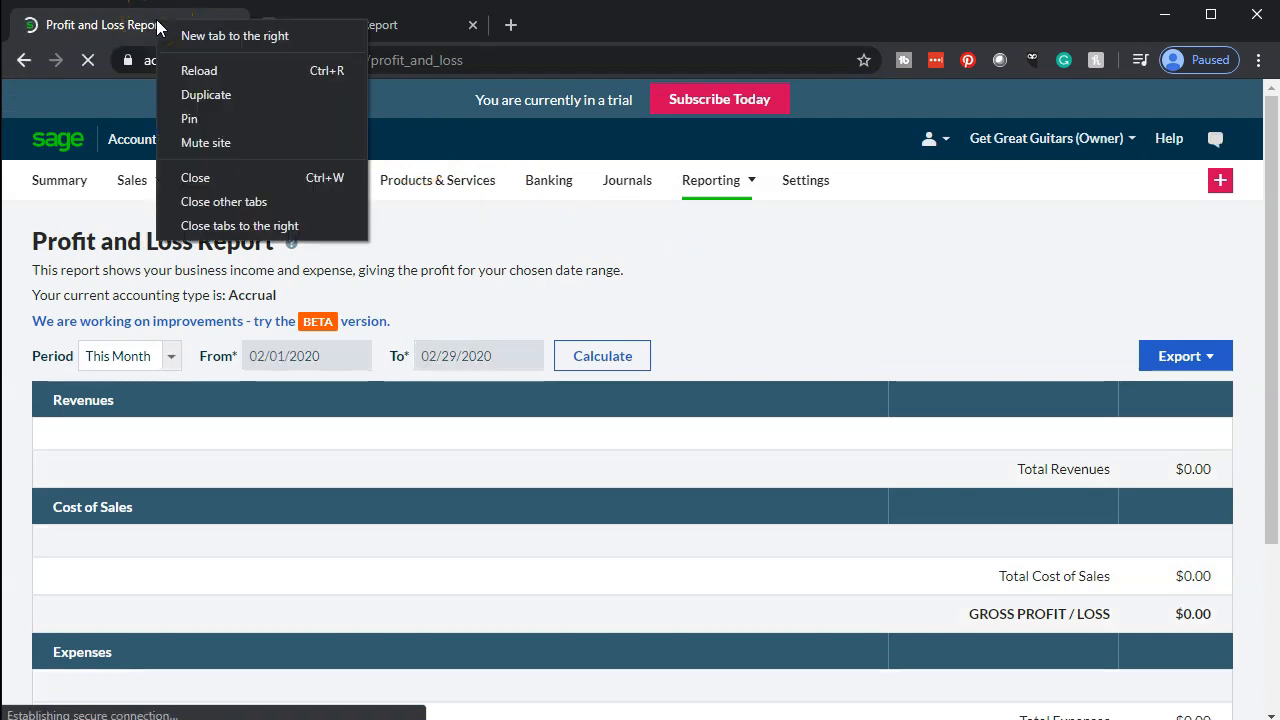
{"action": "left_click", "coordinate": [193, 95]}
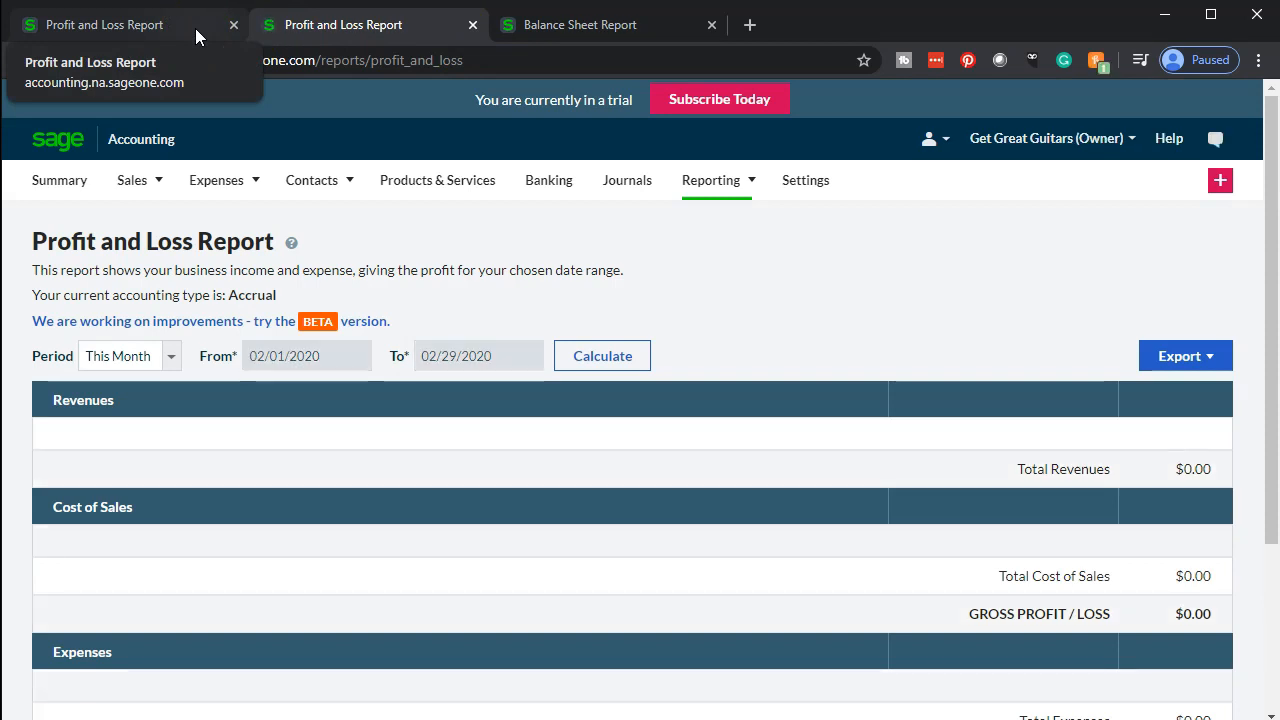
In the Balance Sheet tab, set the To date to December 31, 2020 and calculate the report
{"action": "left_click", "coordinate": [599, 31]}
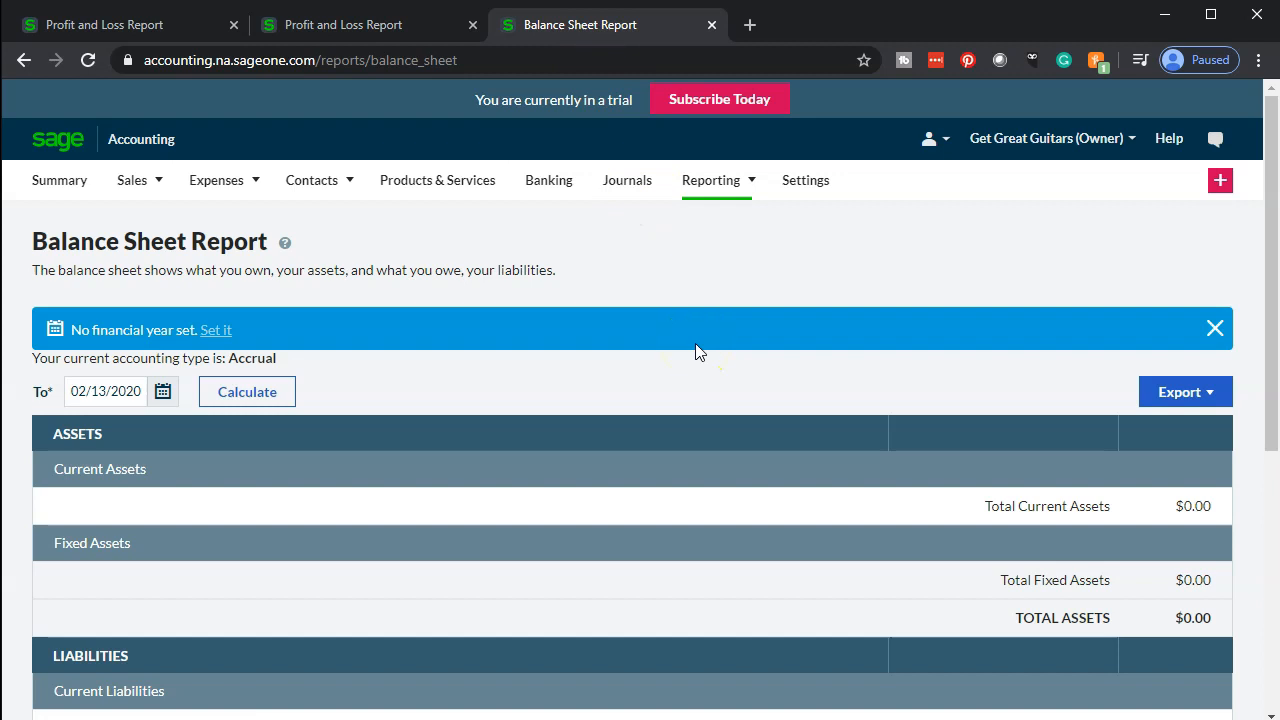
{"action": "scroll", "coordinate": [650, 356], "scroll_direction": "down", "scroll_amount": 1}
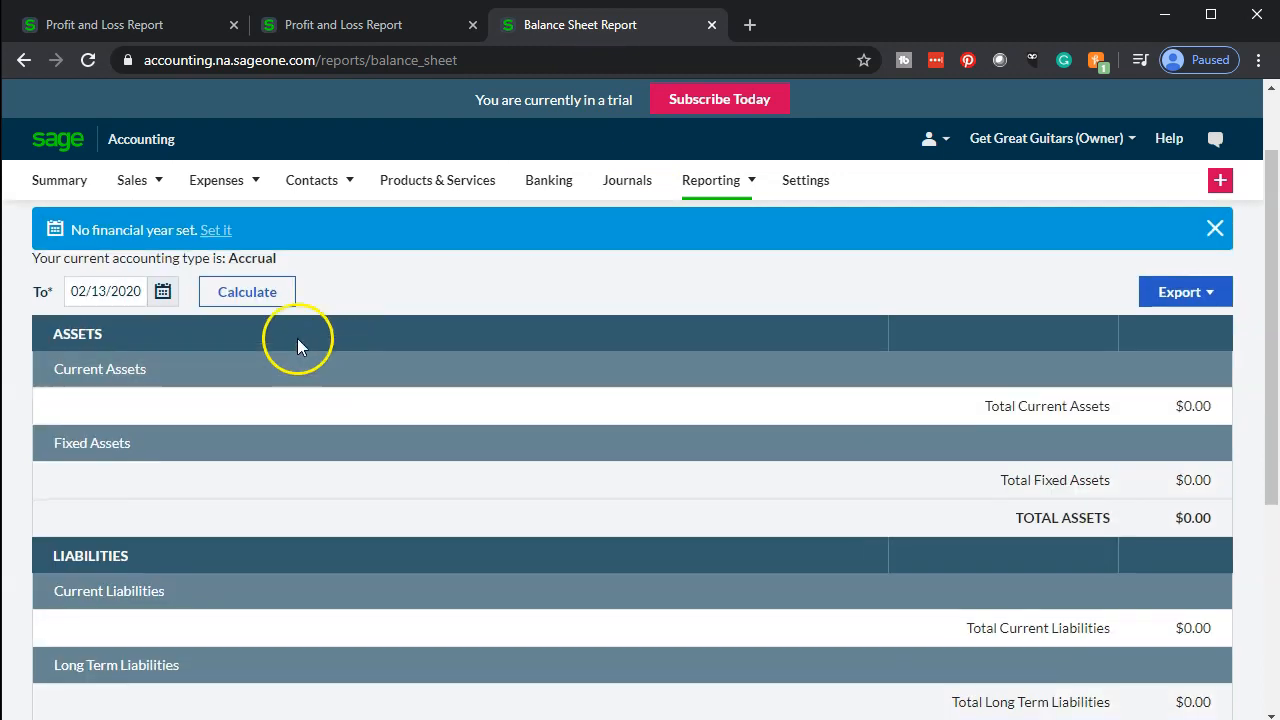
{"action": "left_click", "coordinate": [163, 291]}
{"action": "left_click", "coordinate": [357, 337]}
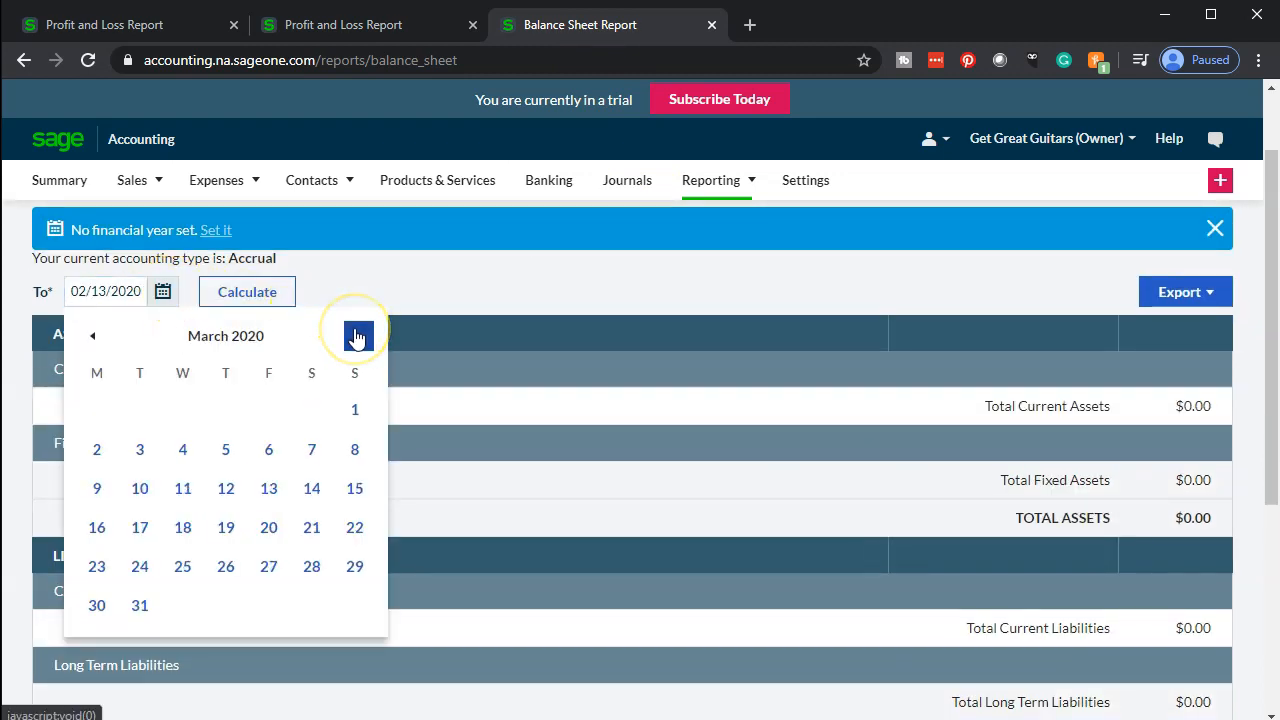
{"action": "left_click", "coordinate": [357, 337]}
{"action": "left_click", "coordinate": [357, 337]}
{"action": "left_click", "coordinate": [357, 337]}
{"action": "left_click", "coordinate": [357, 337]}
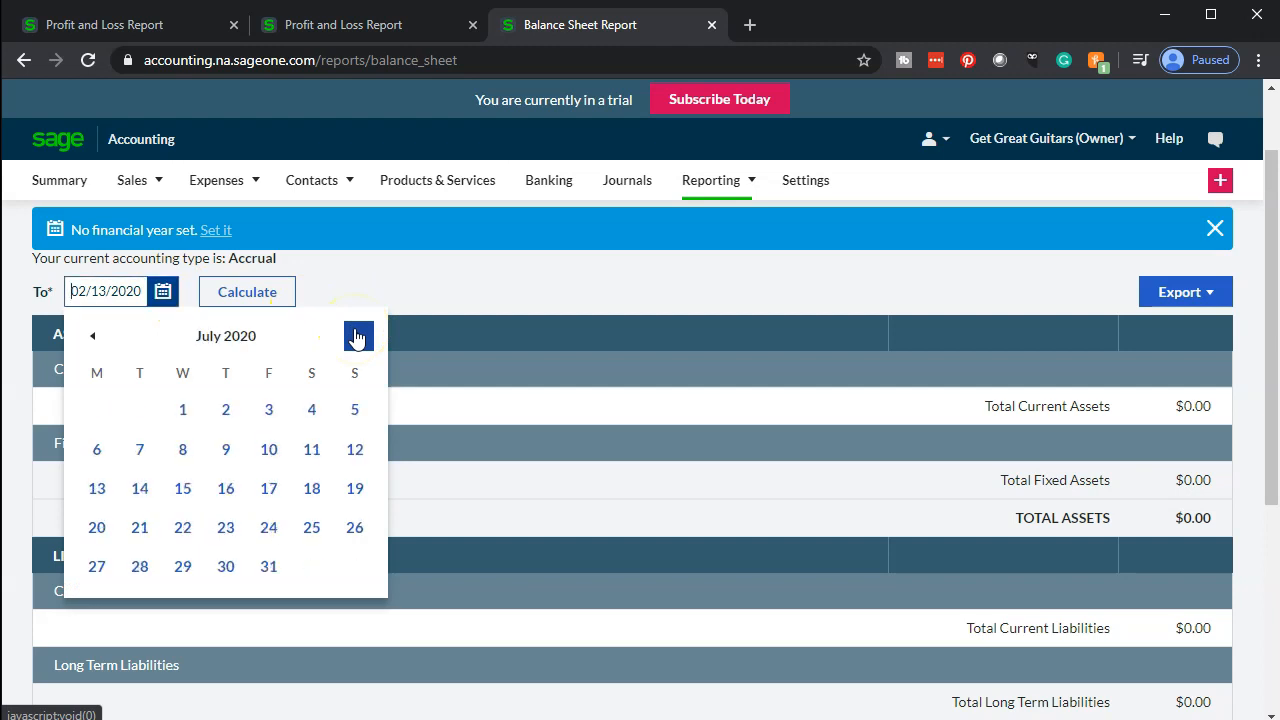
{"action": "left_click", "coordinate": [357, 337]}
{"action": "left_click", "coordinate": [357, 337]}
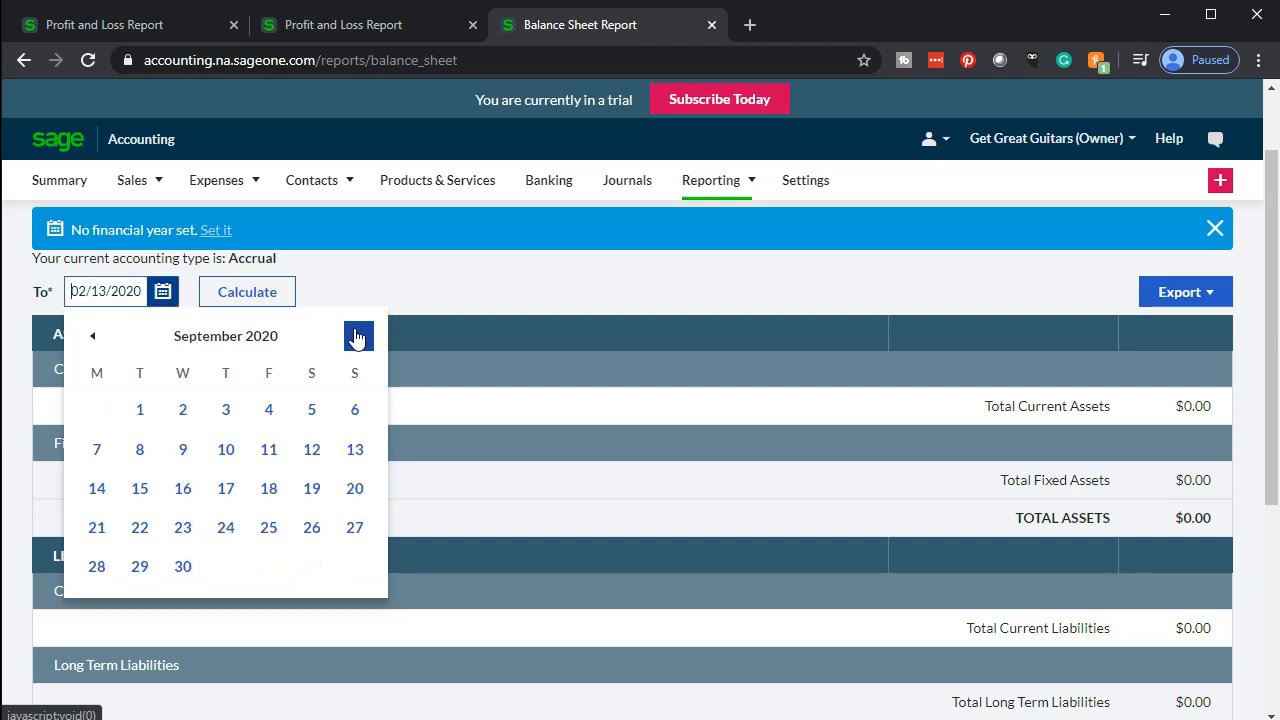
{"action": "left_click", "coordinate": [357, 337]}
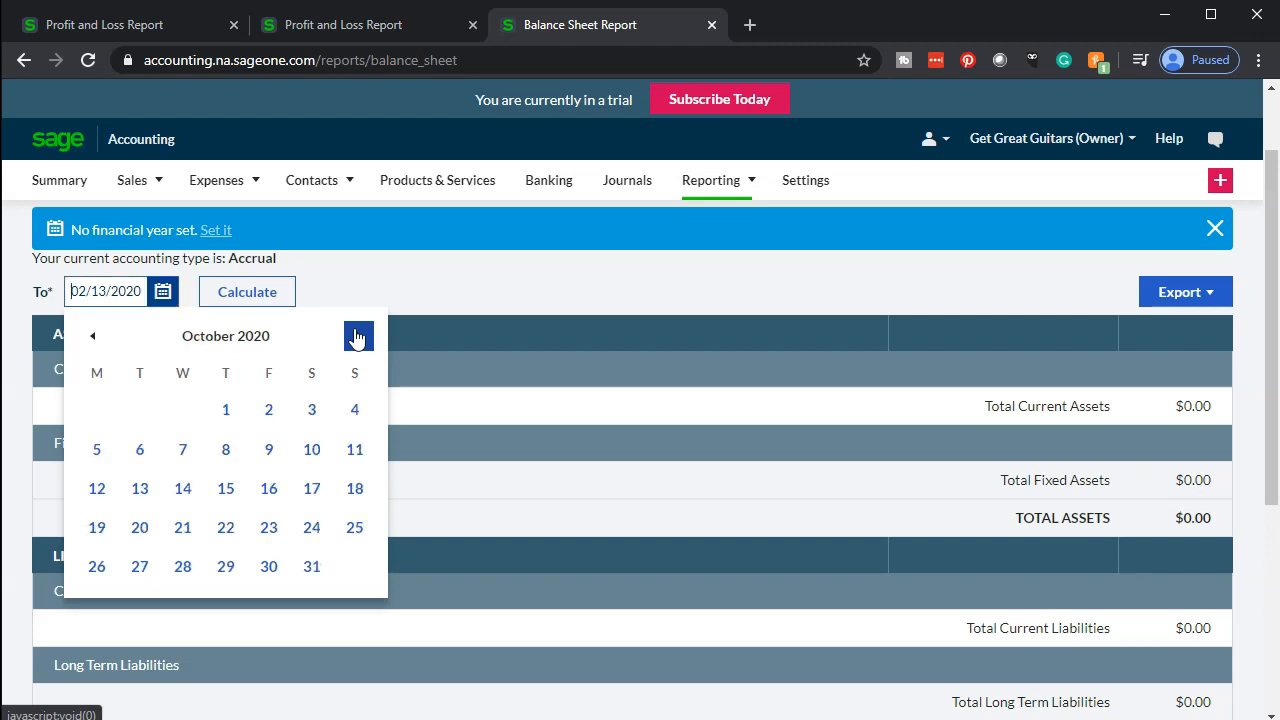
{"action": "left_click", "coordinate": [357, 337]}
{"action": "left_click", "coordinate": [357, 337]}
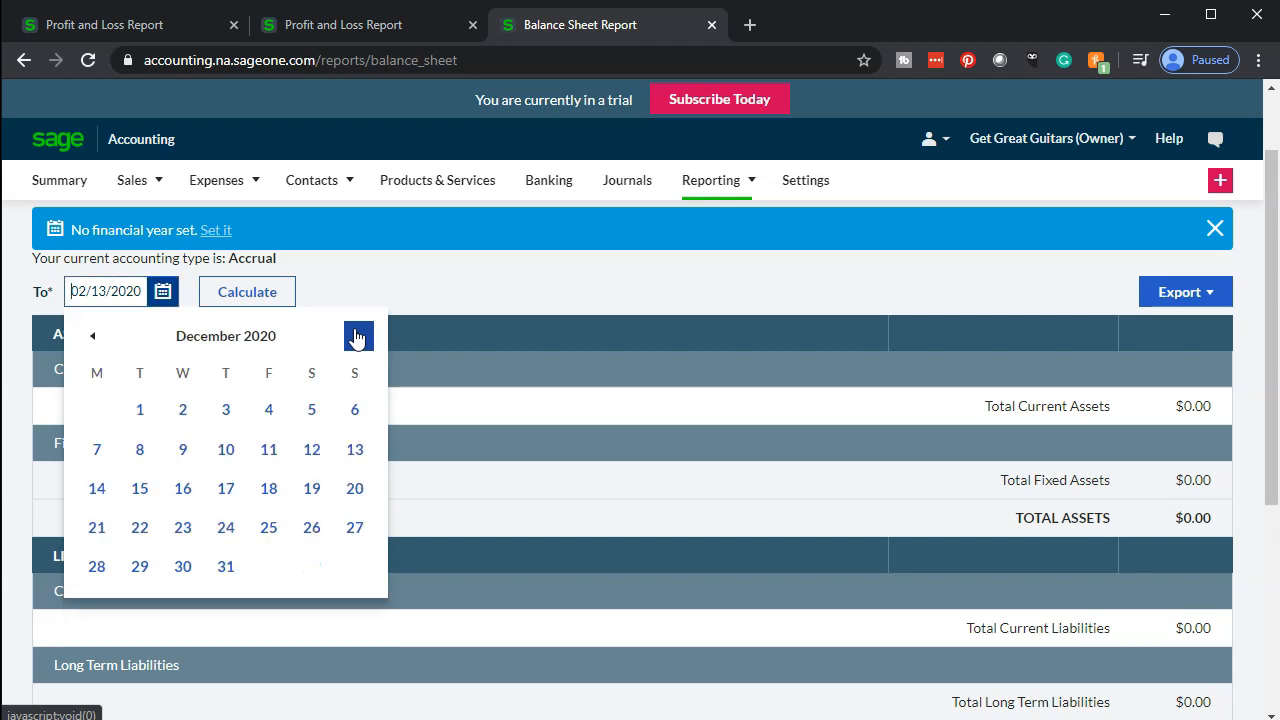
{"action": "left_click", "coordinate": [225, 566]}
{"action": "left_click", "coordinate": [272, 294]}
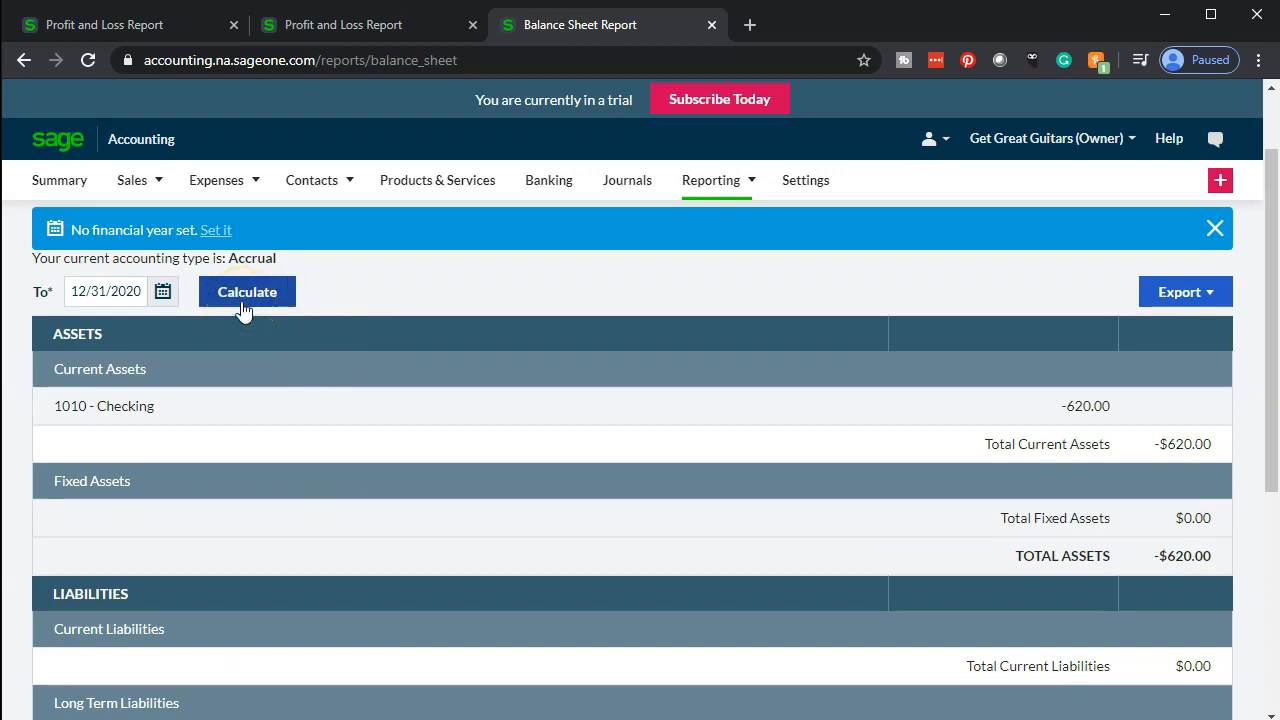
In the duplicated Profit and Loss tab, set the period to This Year and calculate the report
{"action": "mouse_move", "coordinate": [312, 160]}
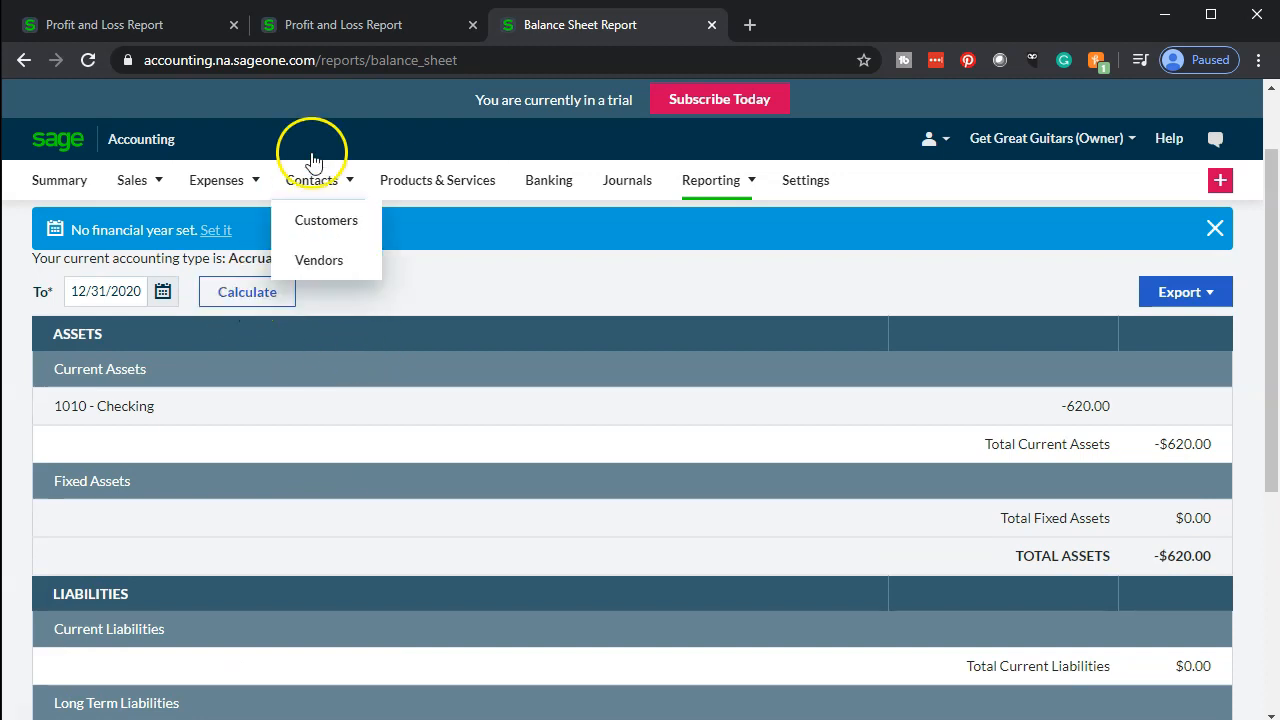
{"action": "left_click", "coordinate": [355, 25]}
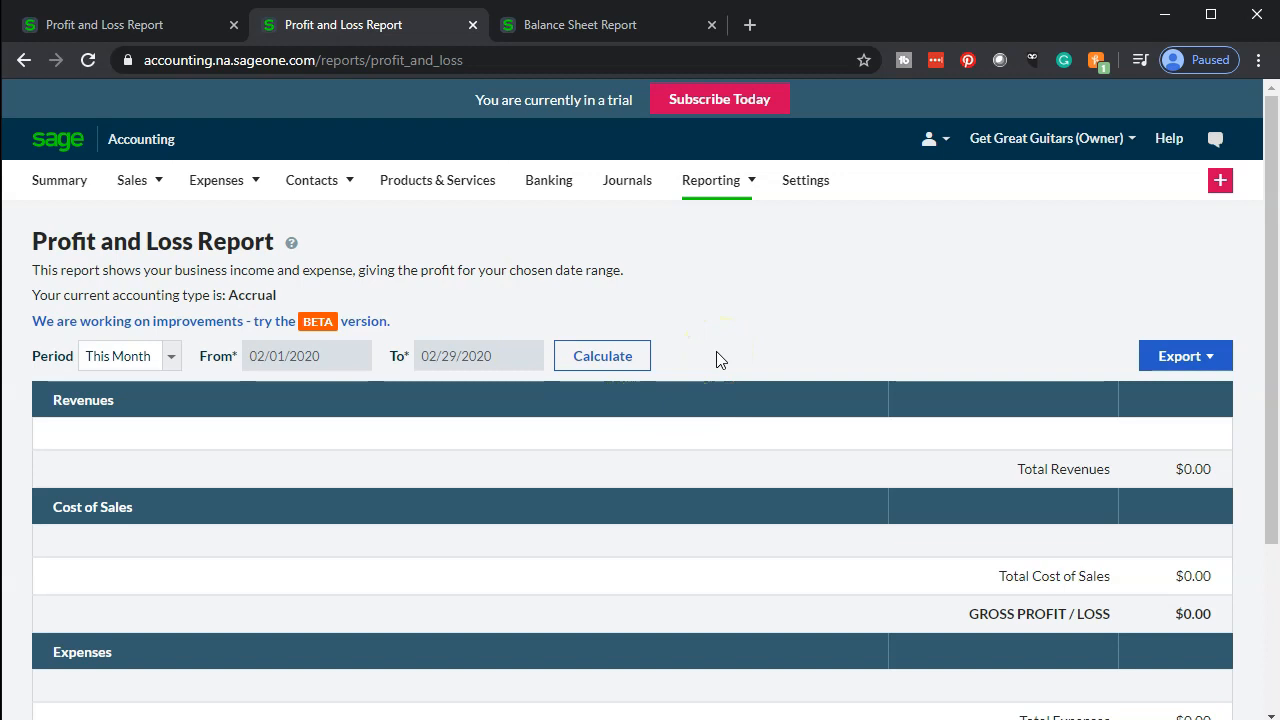
{"action": "left_click", "coordinate": [180, 358]}
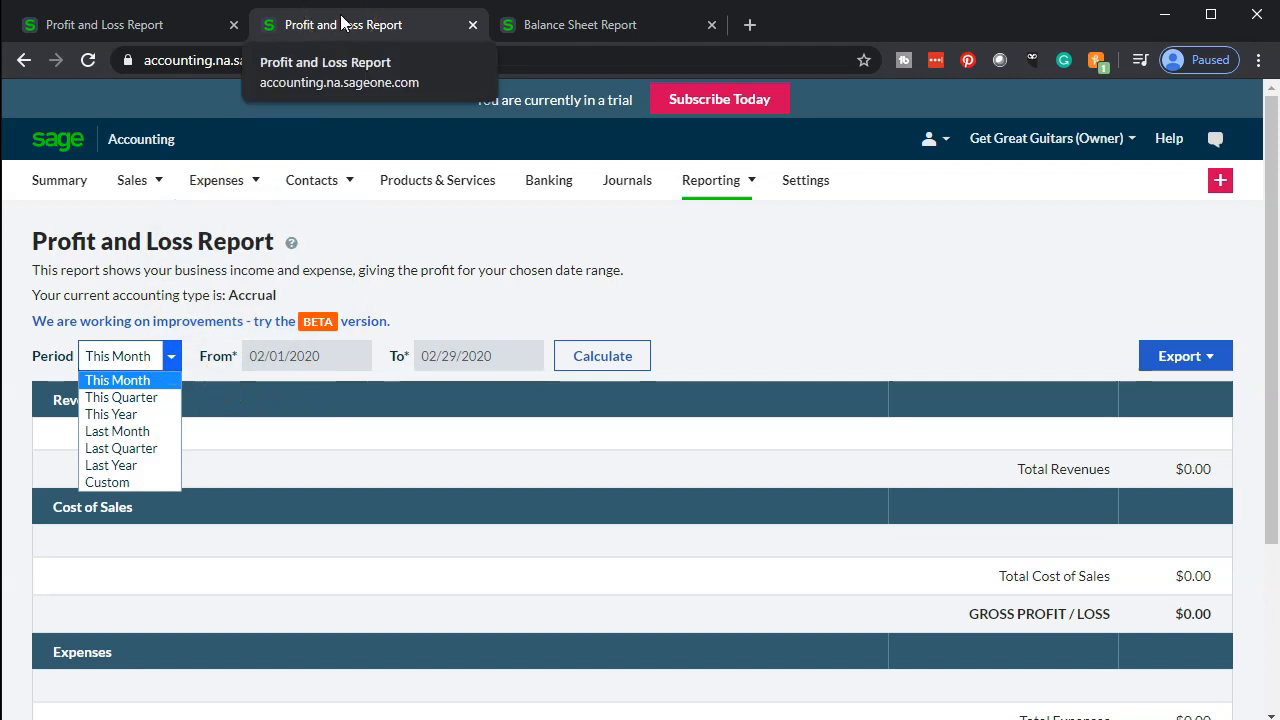
{"action": "left_click", "coordinate": [148, 414]}
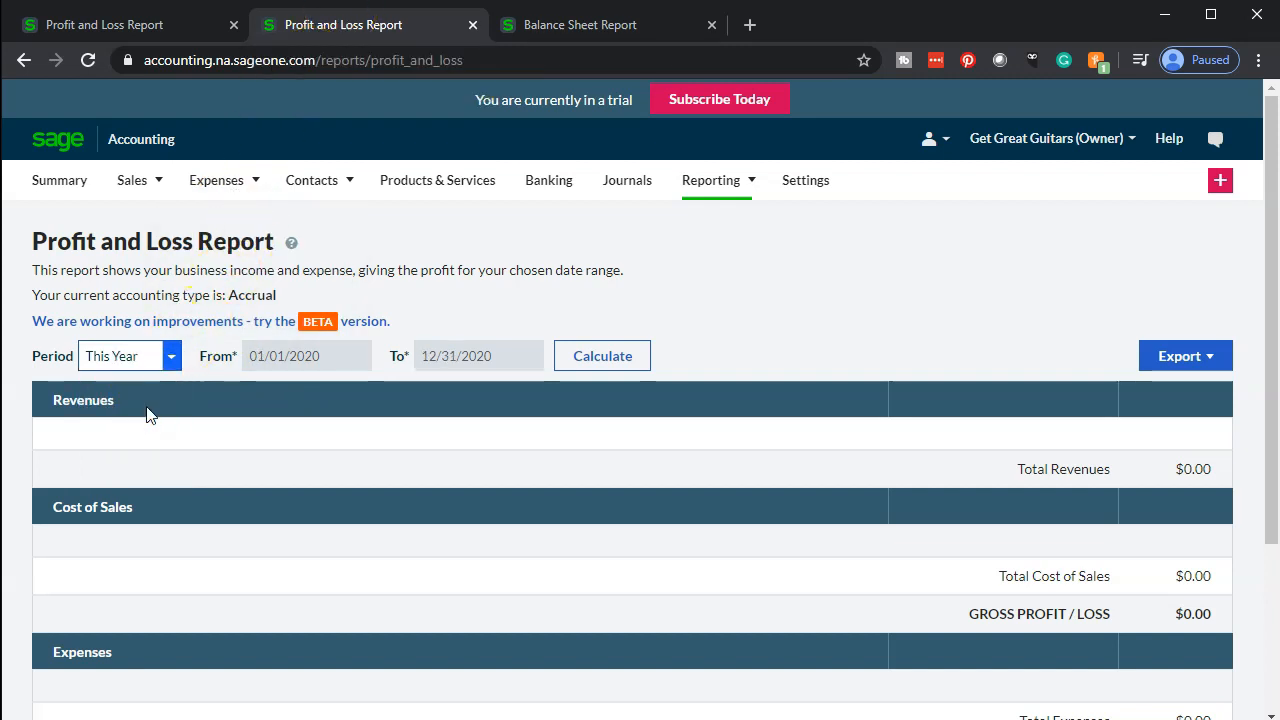
{"action": "left_click", "coordinate": [603, 357]}
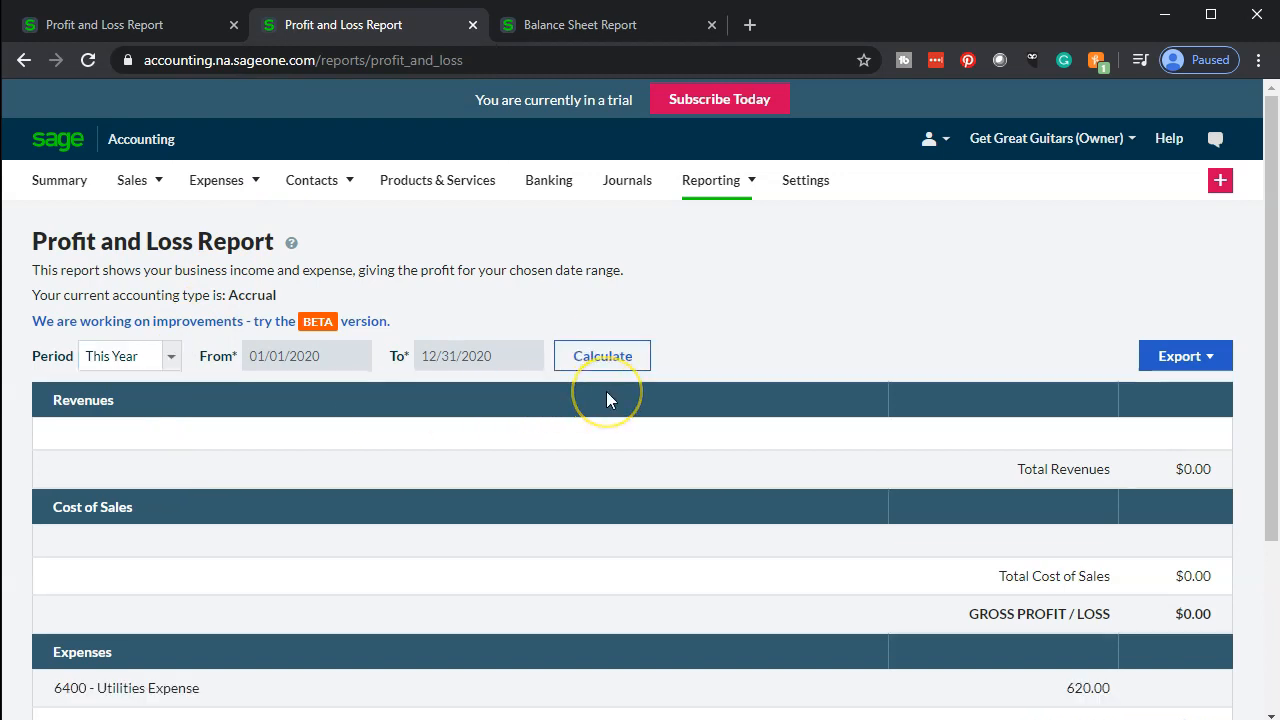
{"action": "scroll", "coordinate": [606, 397], "scroll_direction": "down", "scroll_amount": 2}
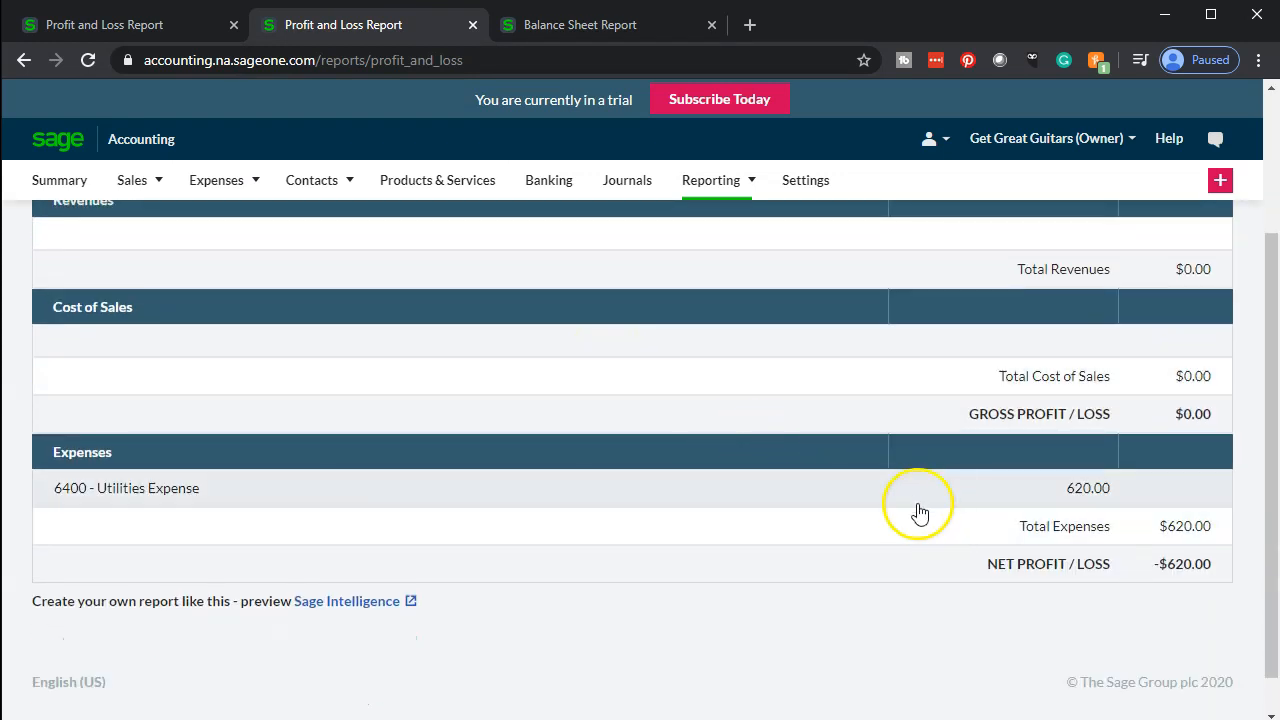
Open the Summary page in the first tab and scroll through its dashboard
{"action": "left_click", "coordinate": [105, 28]}
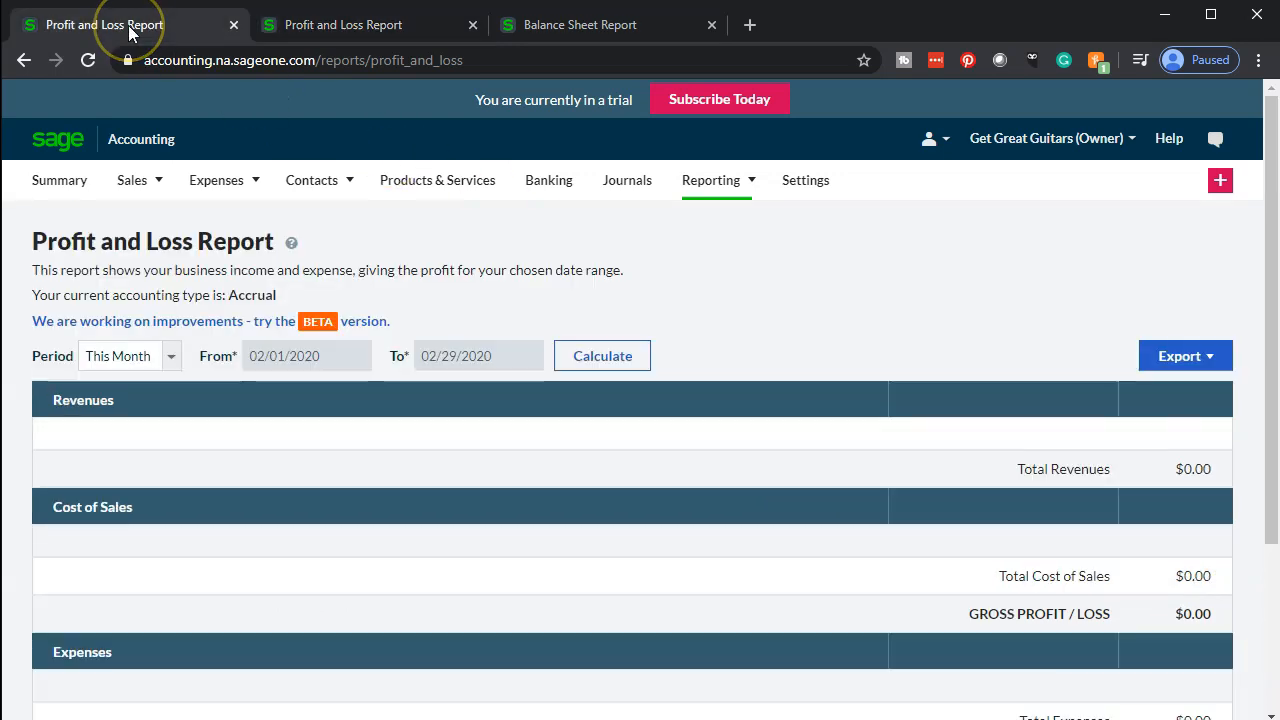
{"action": "left_click", "coordinate": [70, 195]}
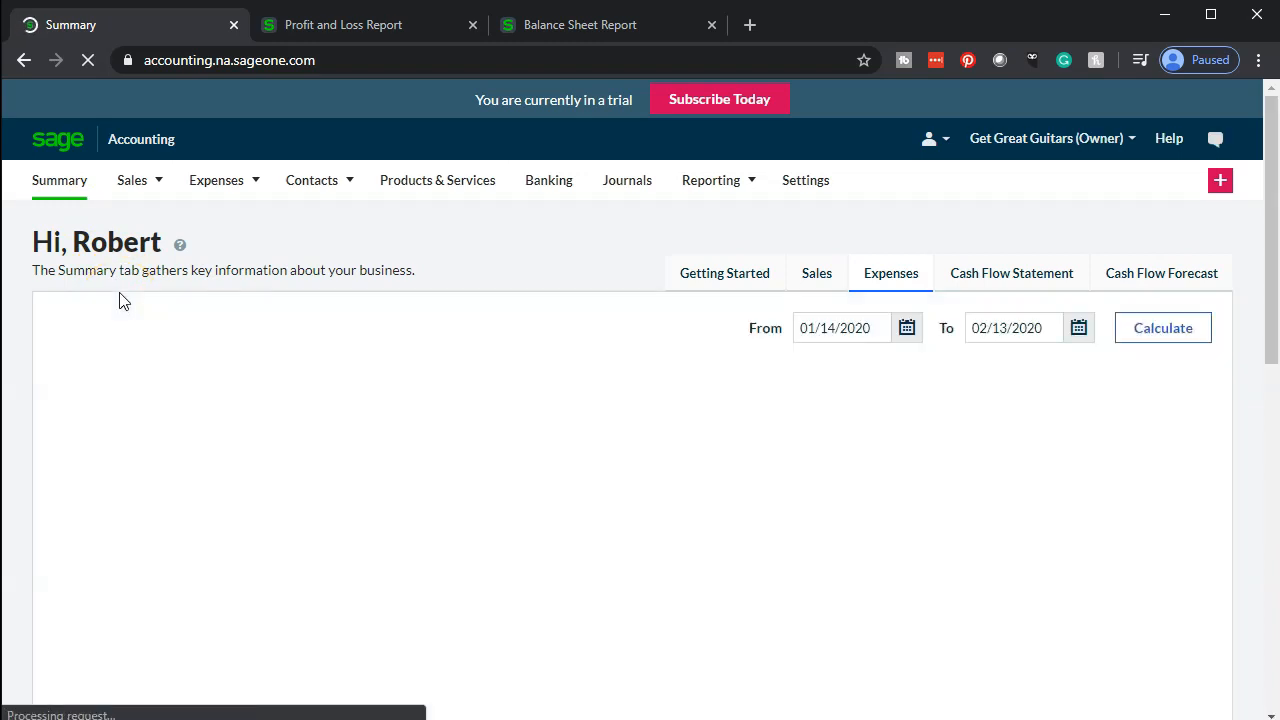
{"action": "scroll", "coordinate": [119, 301], "scroll_direction": "down", "scroll_amount": 5}
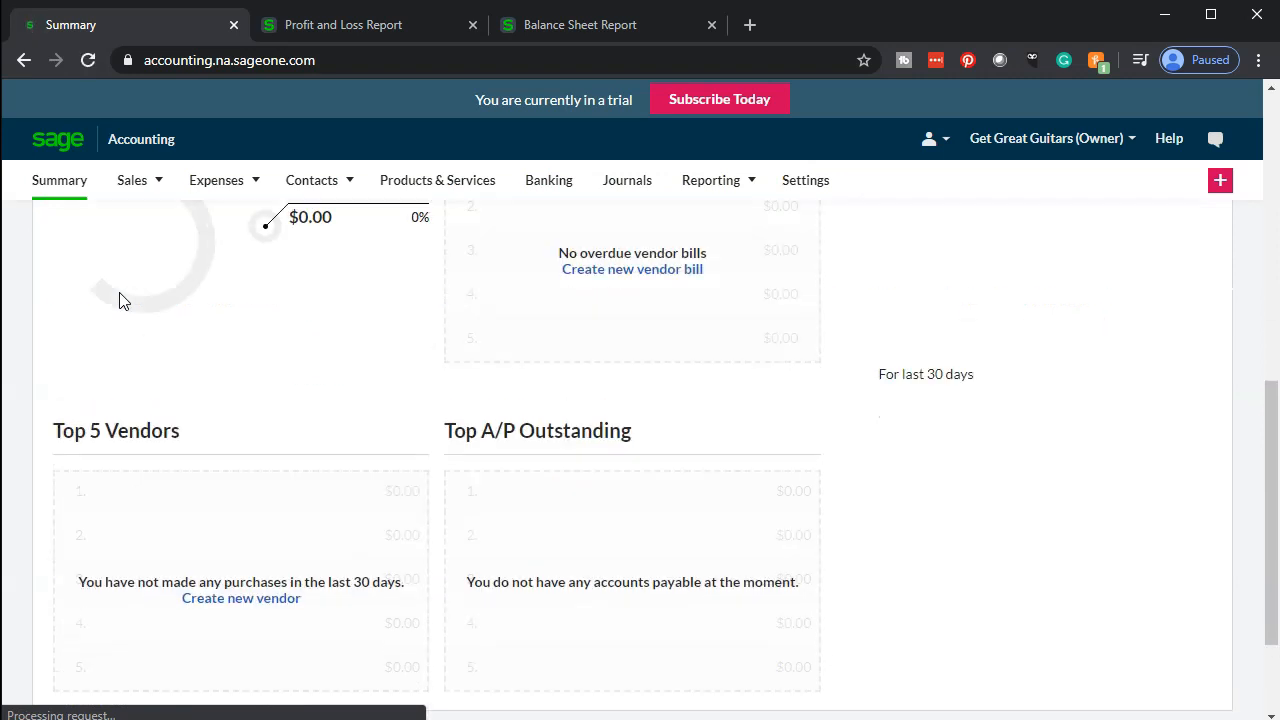
{"action": "scroll", "coordinate": [119, 301], "scroll_direction": "up", "scroll_amount": 5}
{"action": "left_click", "coordinate": [492, 237]}
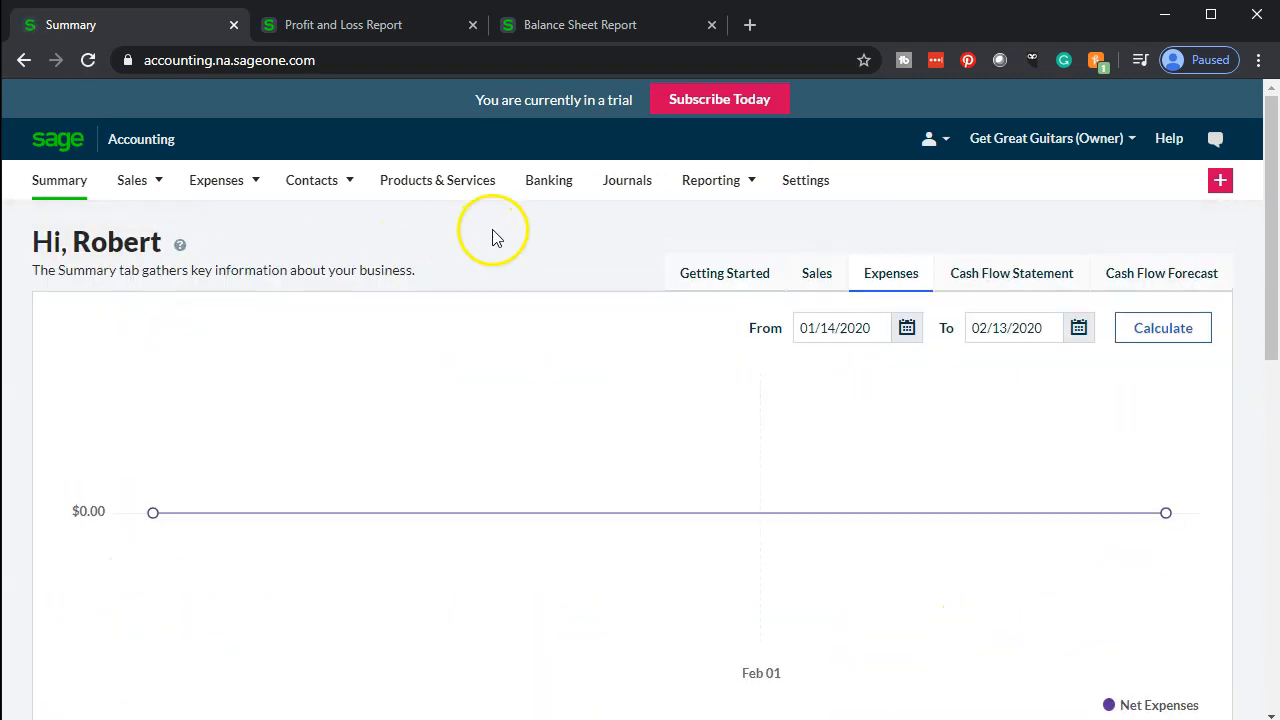
Open Banking and the Checking account's imported transactions, then scroll through the incoming transaction list
{"action": "left_click", "coordinate": [548, 190]}
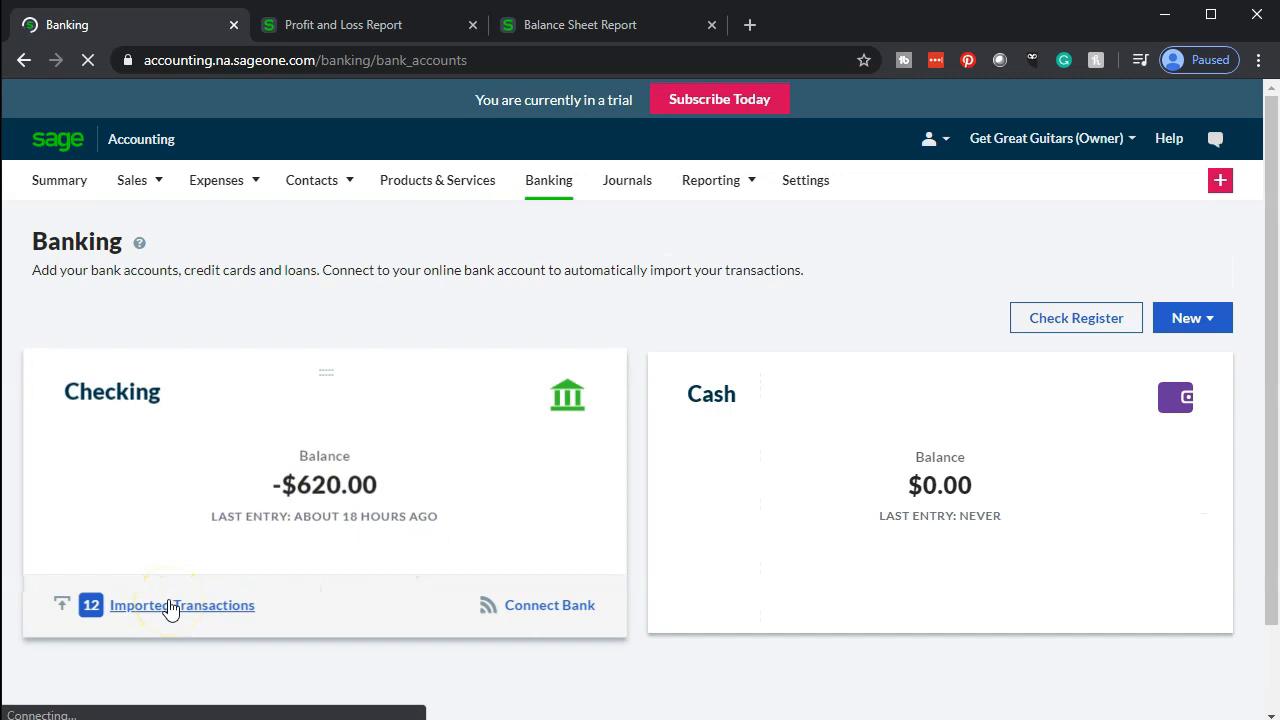
{"action": "left_click", "coordinate": [155, 645]}
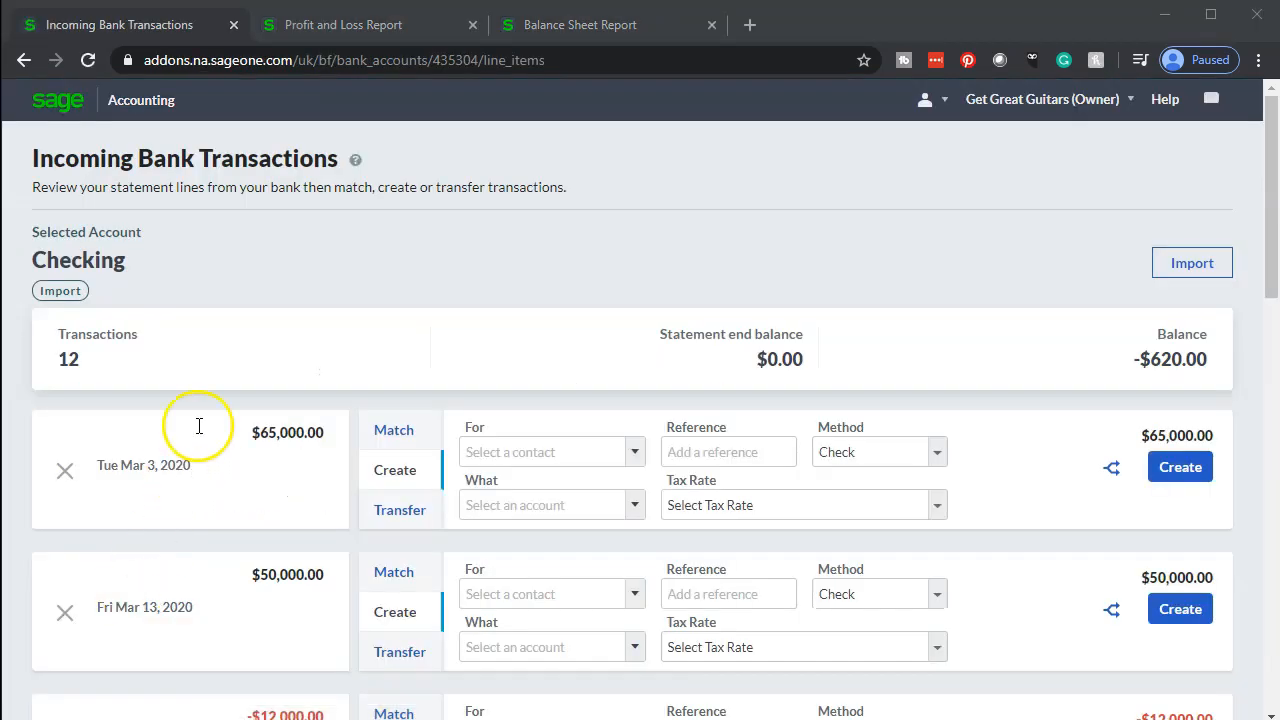
{"action": "scroll", "coordinate": [197, 432], "scroll_direction": "down", "scroll_amount": 3}
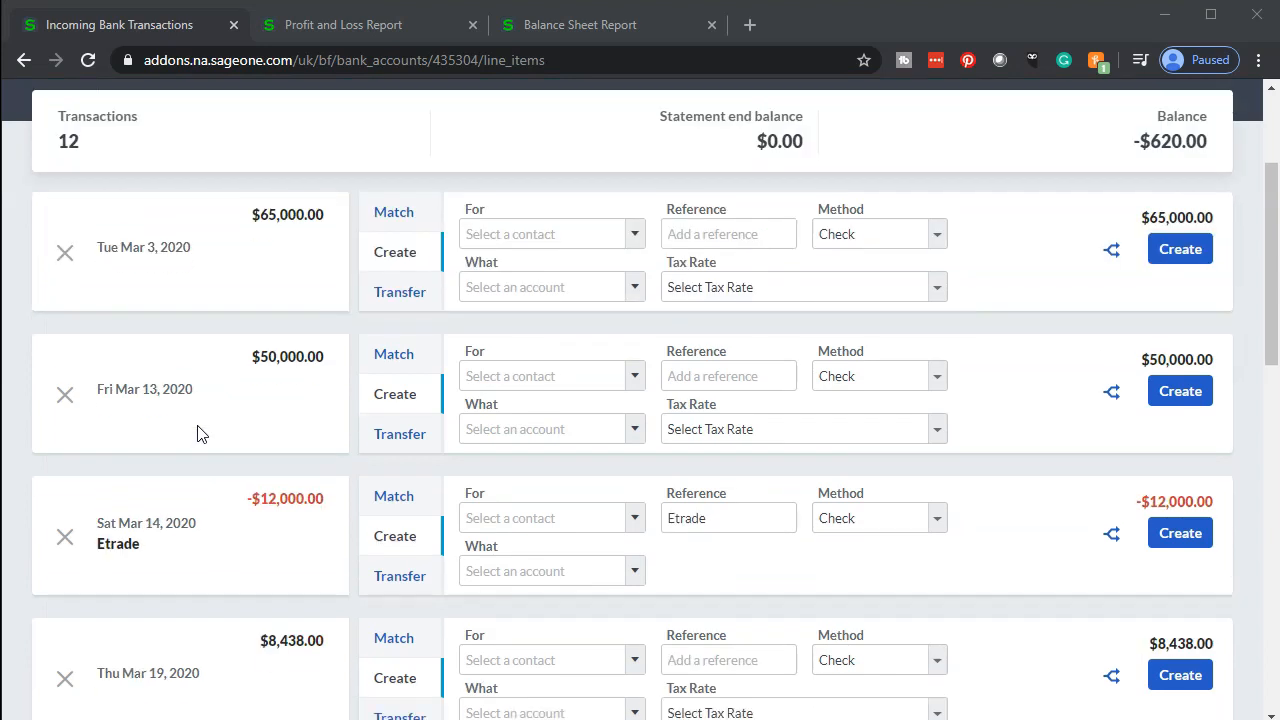
{"action": "scroll", "coordinate": [197, 432], "scroll_direction": "down", "scroll_amount": 1}
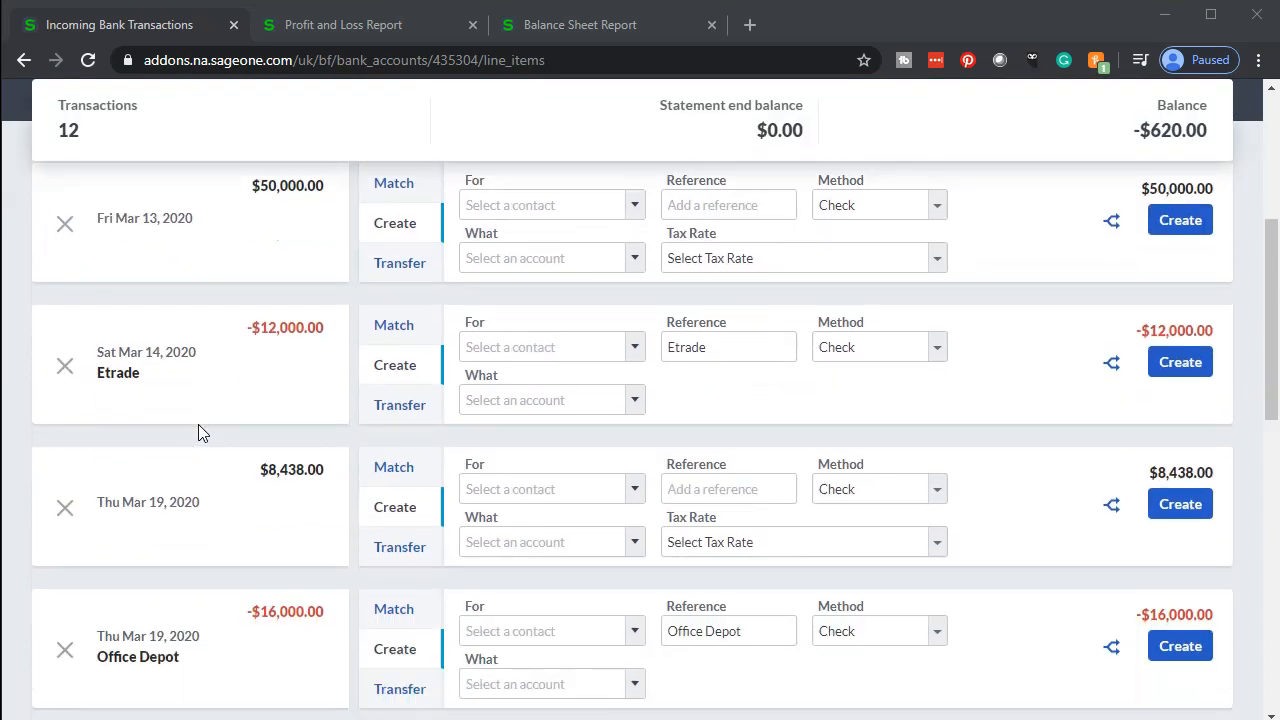
{"action": "scroll", "coordinate": [198, 432], "scroll_direction": "down", "scroll_amount": 2}
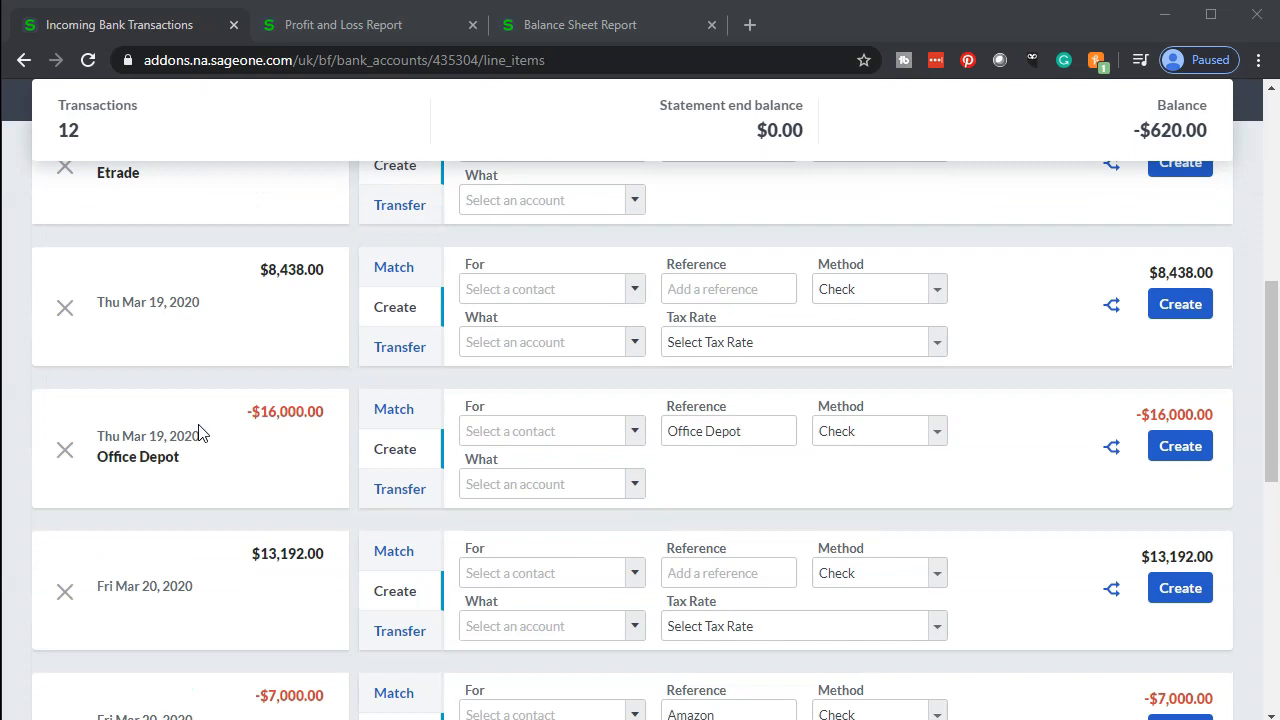
{"action": "scroll", "coordinate": [198, 432], "scroll_direction": "down", "scroll_amount": 2}
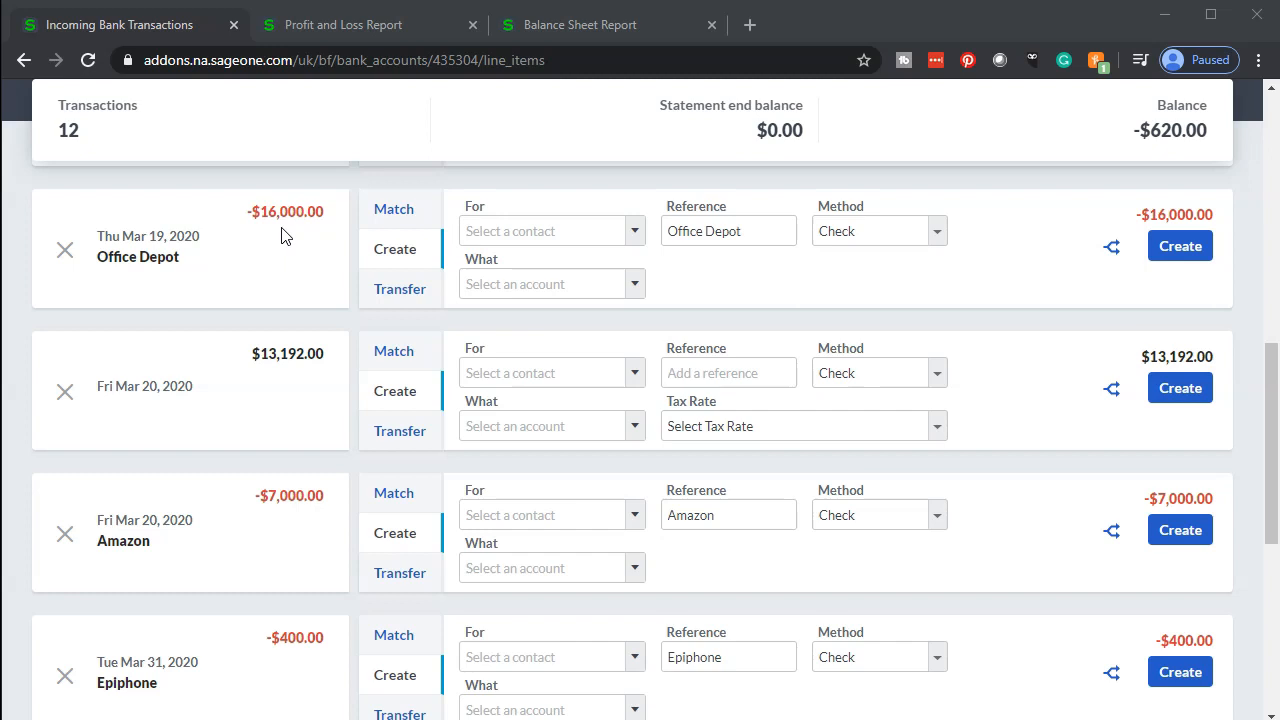
Create a new vendor named Office Depot as the contact for the March 19 $16,000 Office Depot payment
{"action": "left_click", "coordinate": [266, 278]}
{"action": "left_click", "coordinate": [272, 266]}
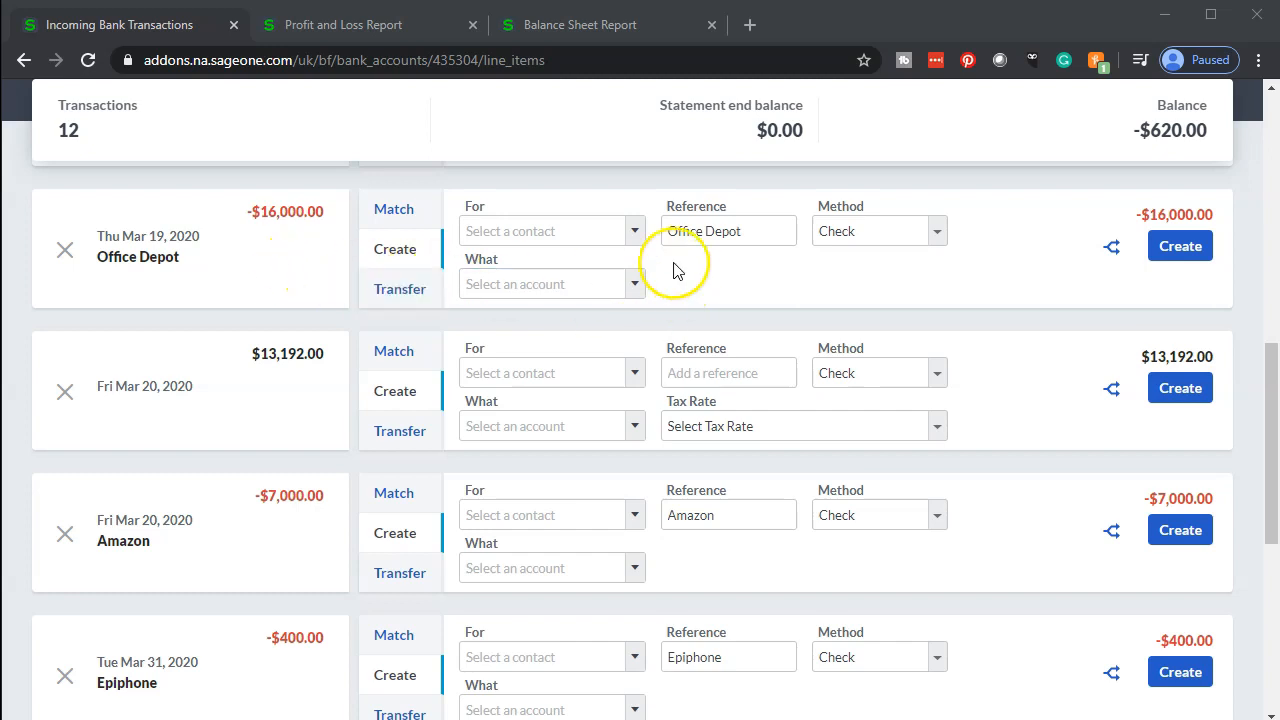
{"action": "left_click", "coordinate": [631, 232]}
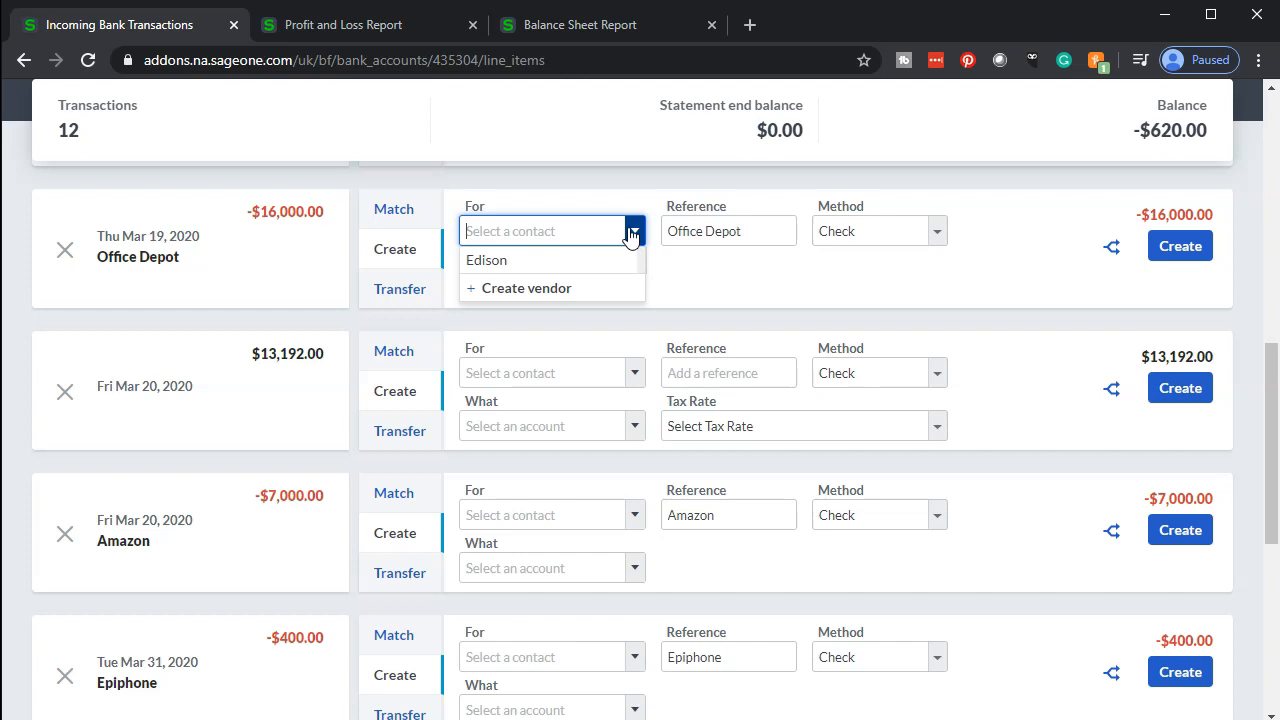
{"action": "left_click_drag", "start_coordinate": [211, 266], "coordinate": [100, 265]}
{"action": "key", "text": "ctrl+c"}
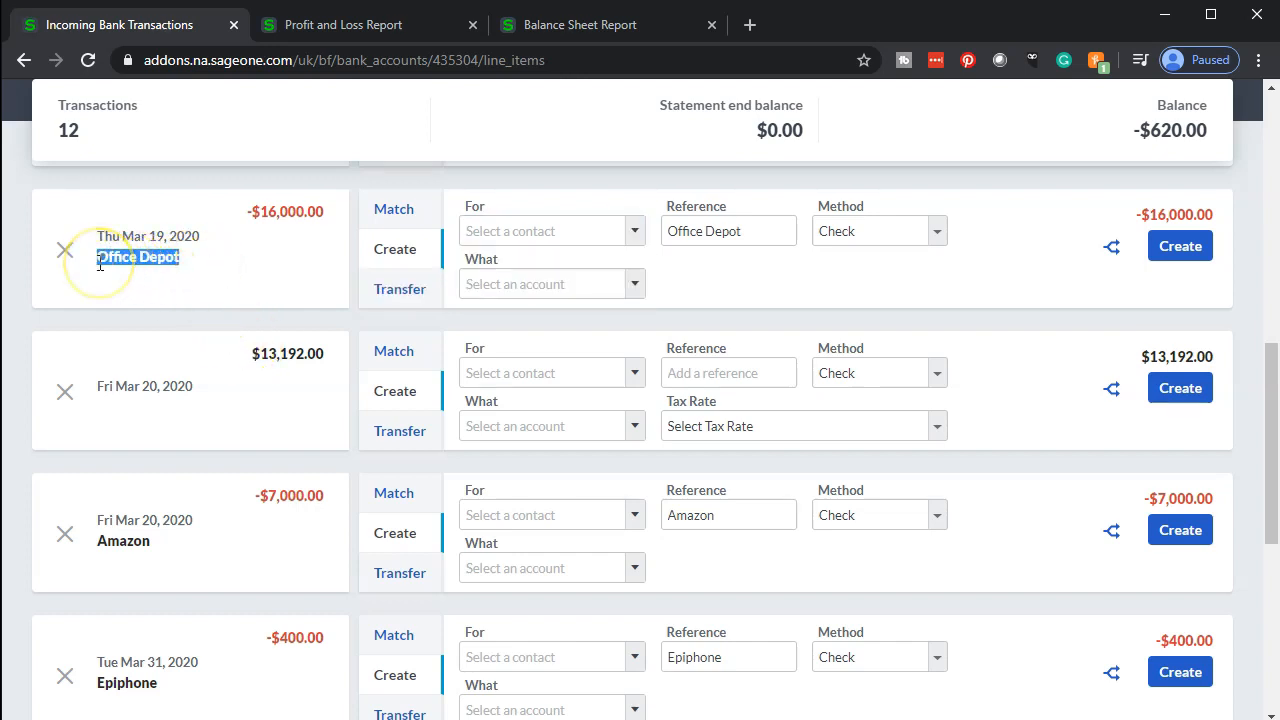
{"action": "left_click", "coordinate": [543, 272]}
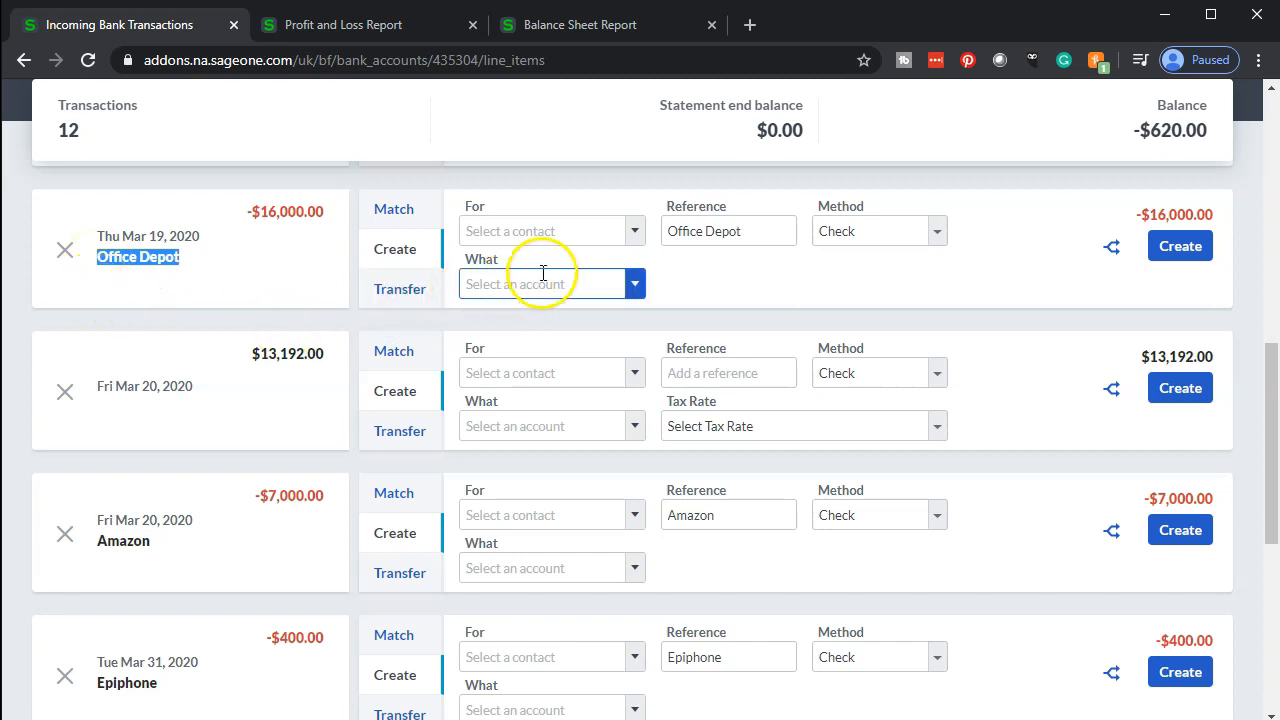
{"action": "left_click", "coordinate": [706, 238]}
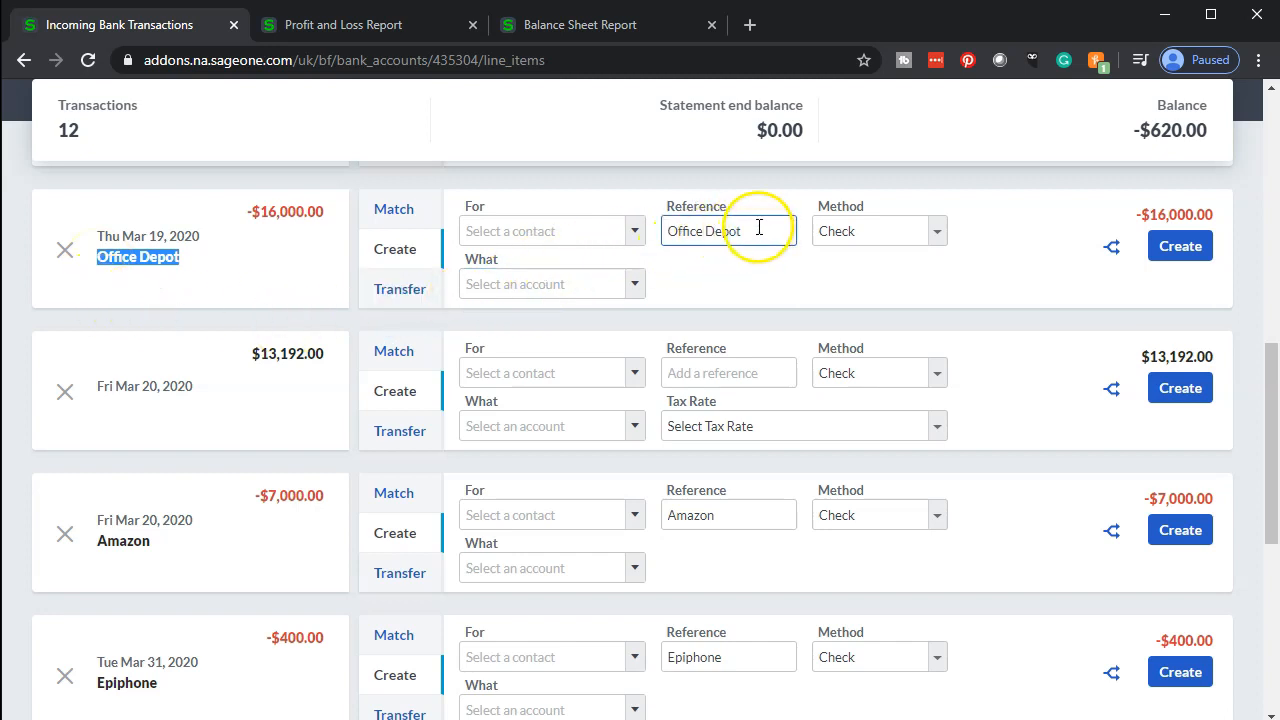
{"action": "left_click", "coordinate": [634, 233]}
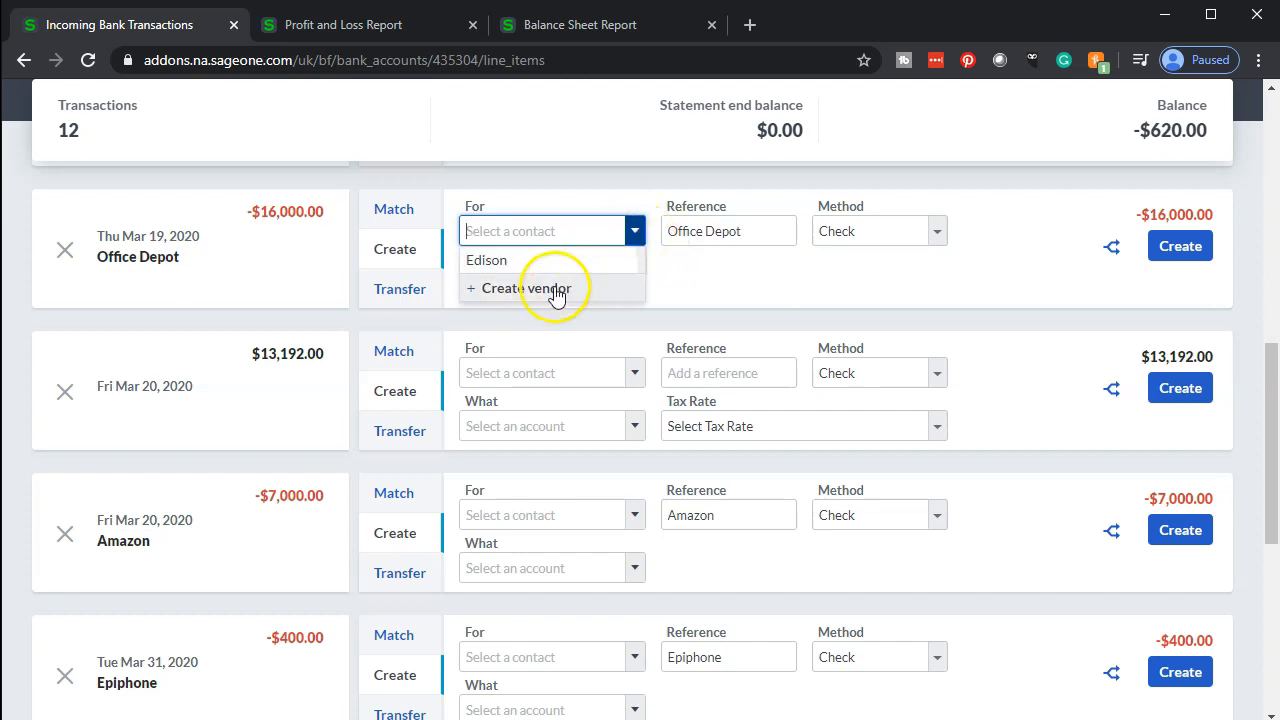
{"action": "left_click", "coordinate": [540, 288]}
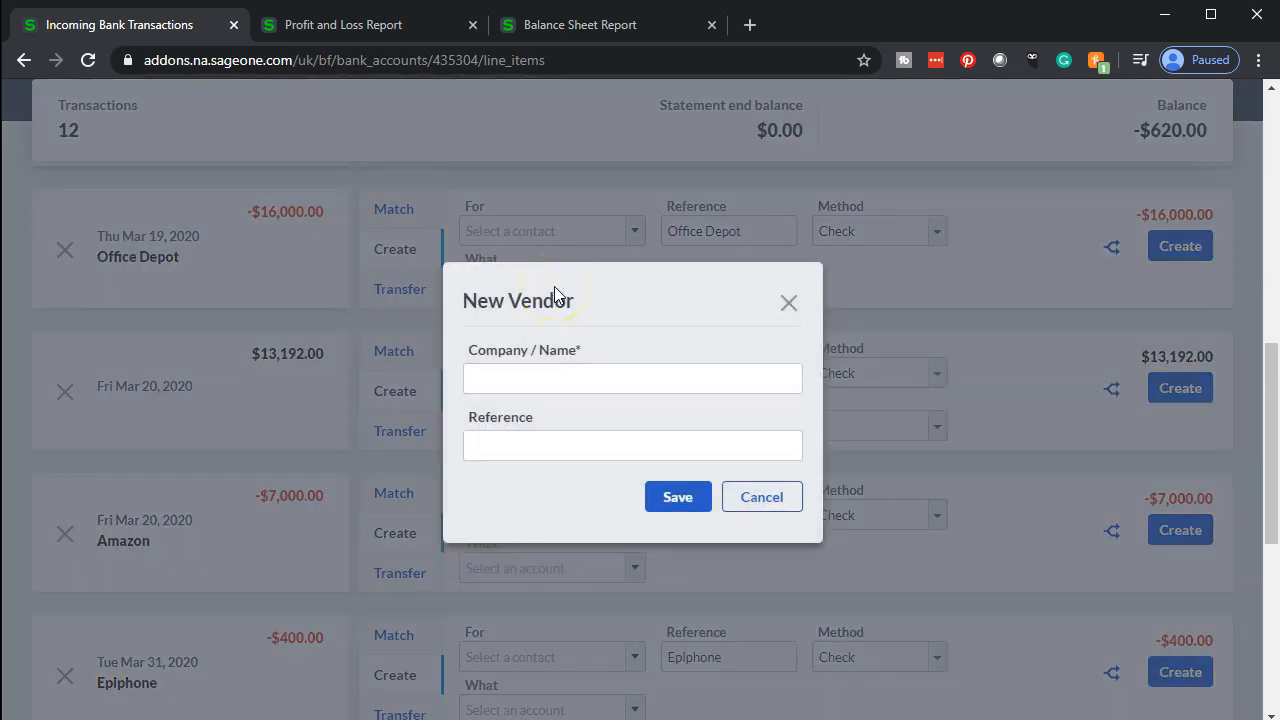
{"action": "left_click", "coordinate": [537, 376]}
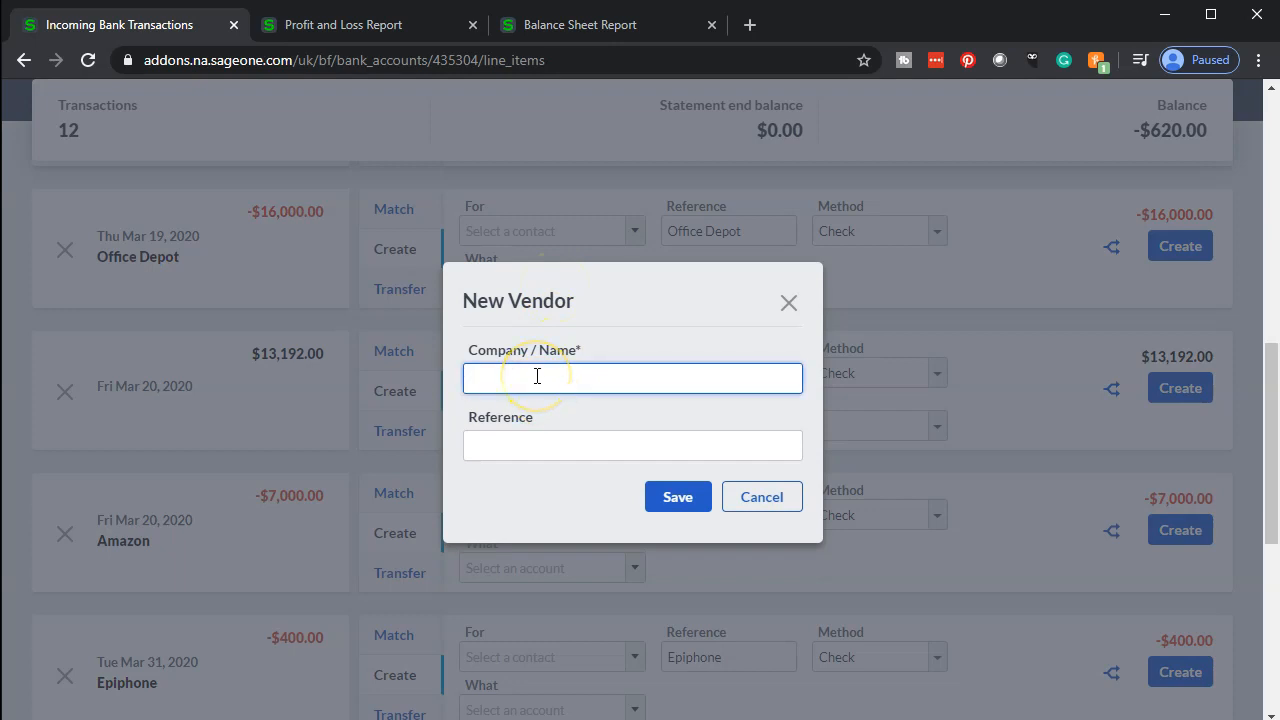
{"action": "key", "text": "ctrl+v"}
{"action": "left_click", "coordinate": [679, 505]}
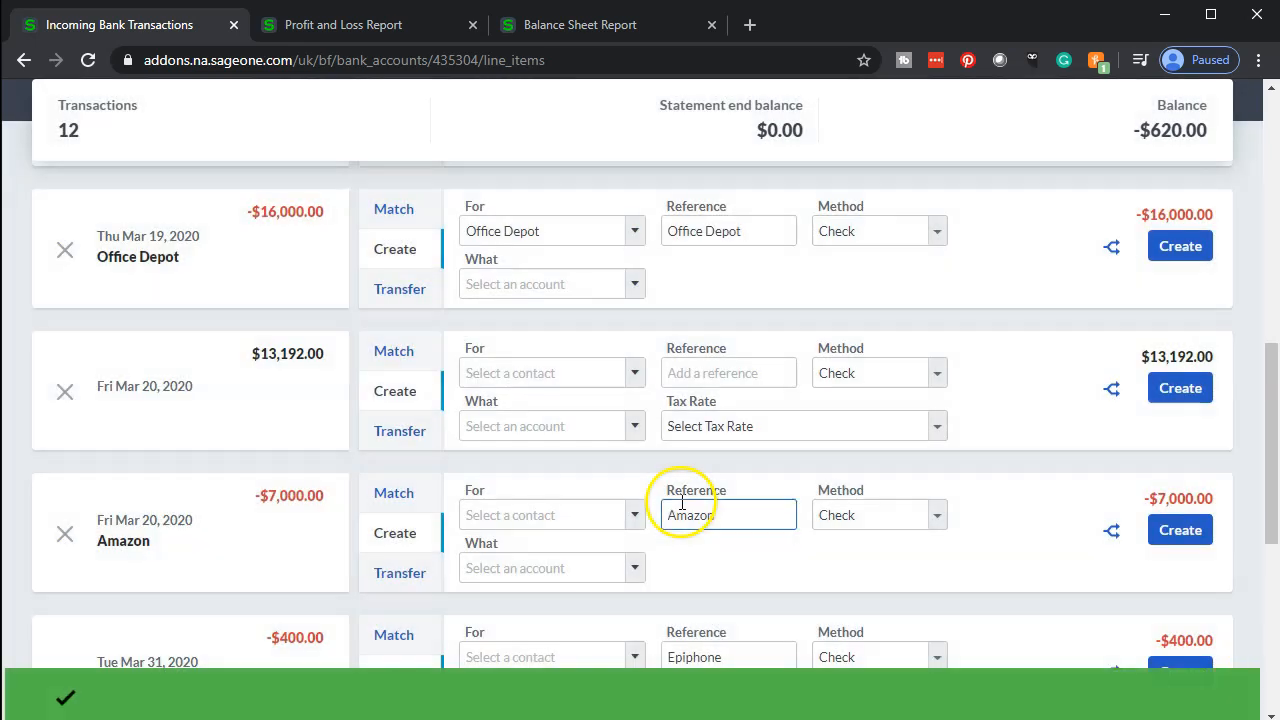
Assign the Office Depot payment to account 1500 - Property and Equipment and create the transaction
{"action": "left_click", "coordinate": [540, 284]}
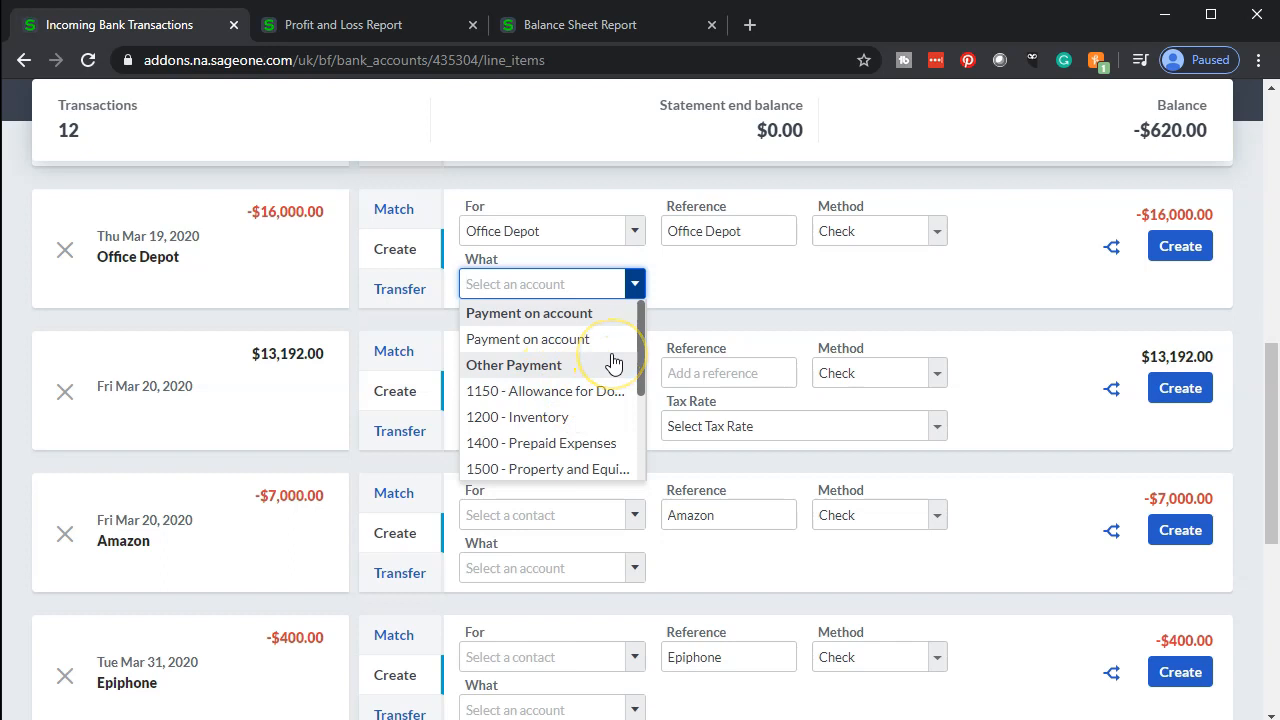
{"action": "scroll", "coordinate": [588, 448], "scroll_direction": "down", "scroll_amount": 1}
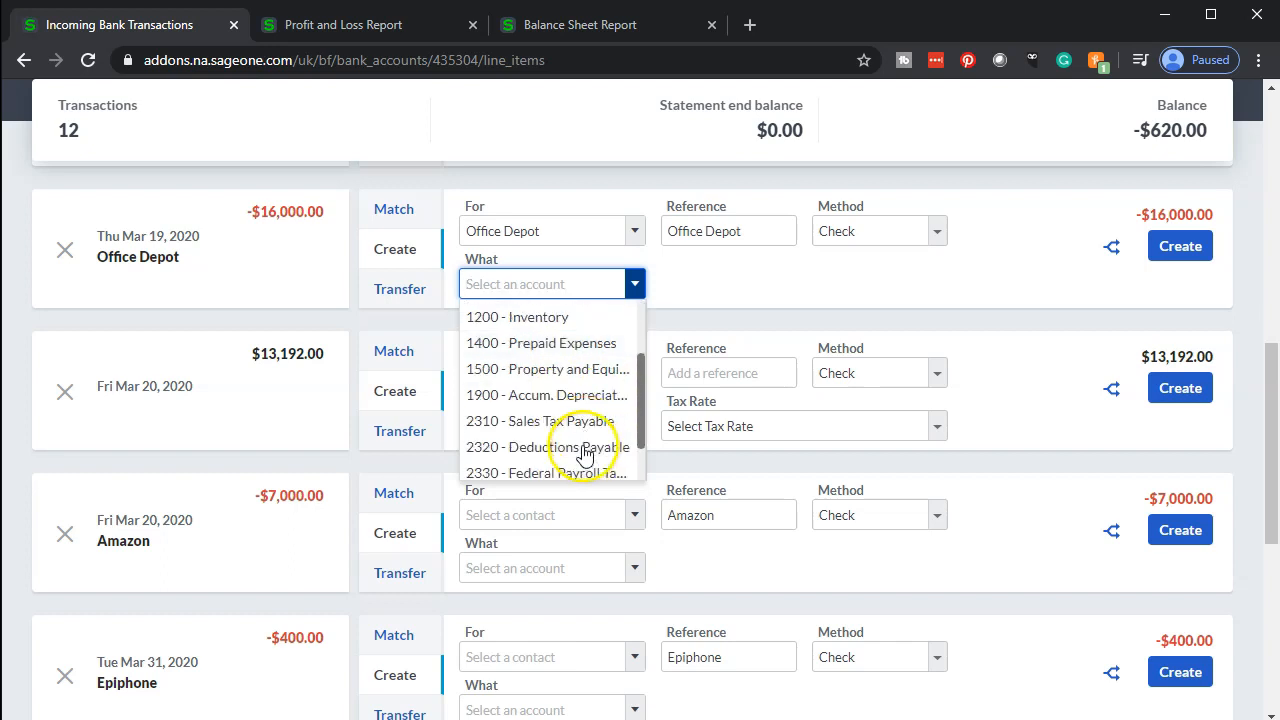
{"action": "left_click", "coordinate": [557, 374]}
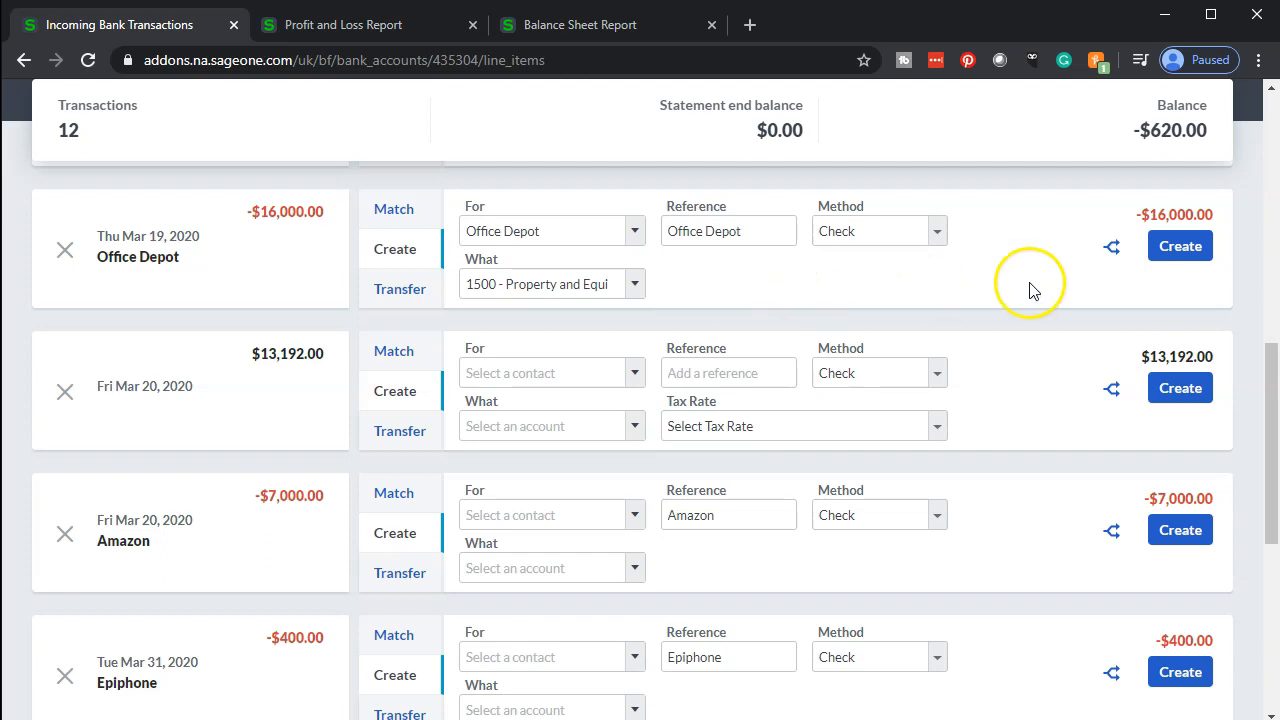
{"action": "left_click", "coordinate": [1163, 252]}
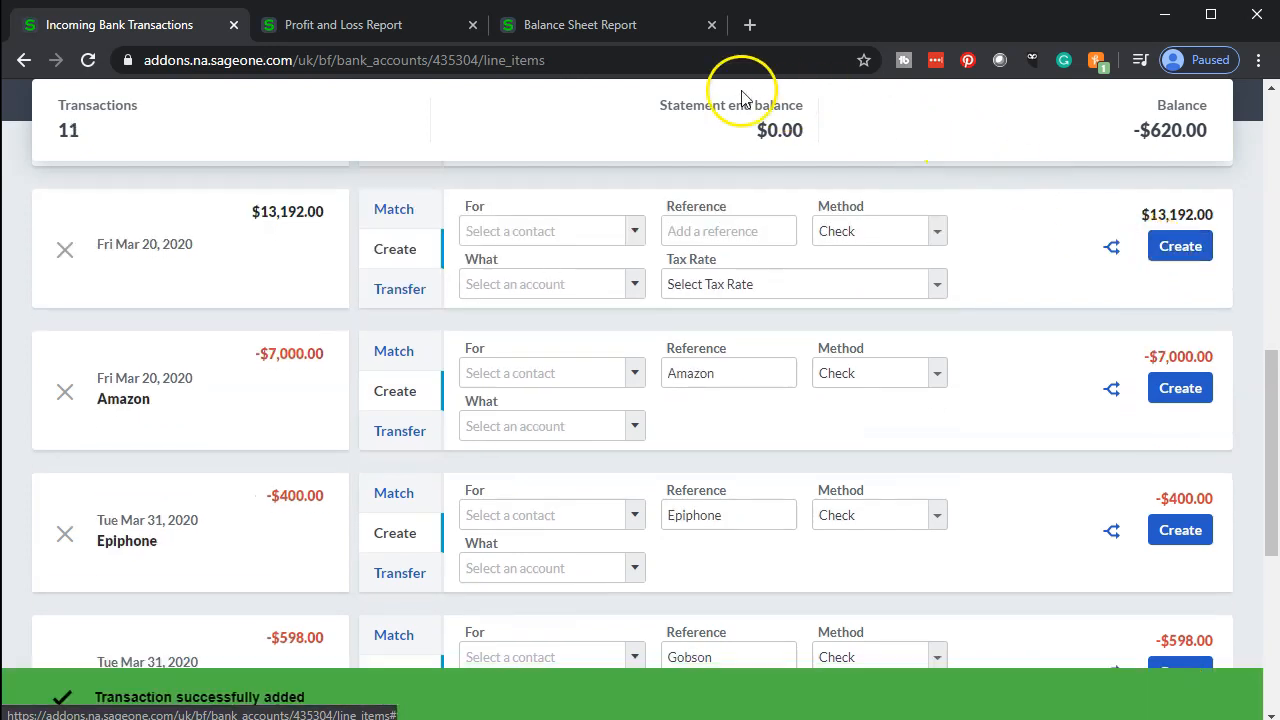
Recalculate the Balance Sheet report in its tab and scroll through its assets and liabilities
{"action": "left_click", "coordinate": [600, 28]}
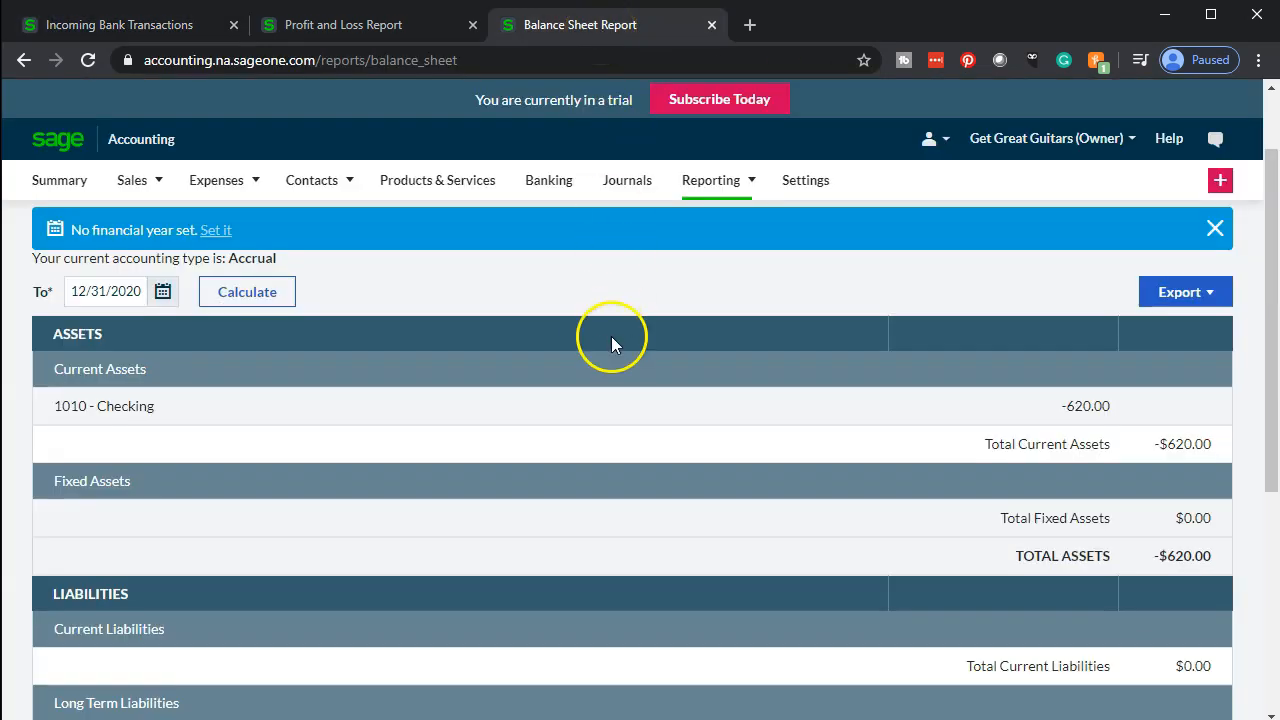
{"action": "left_click", "coordinate": [270, 300]}
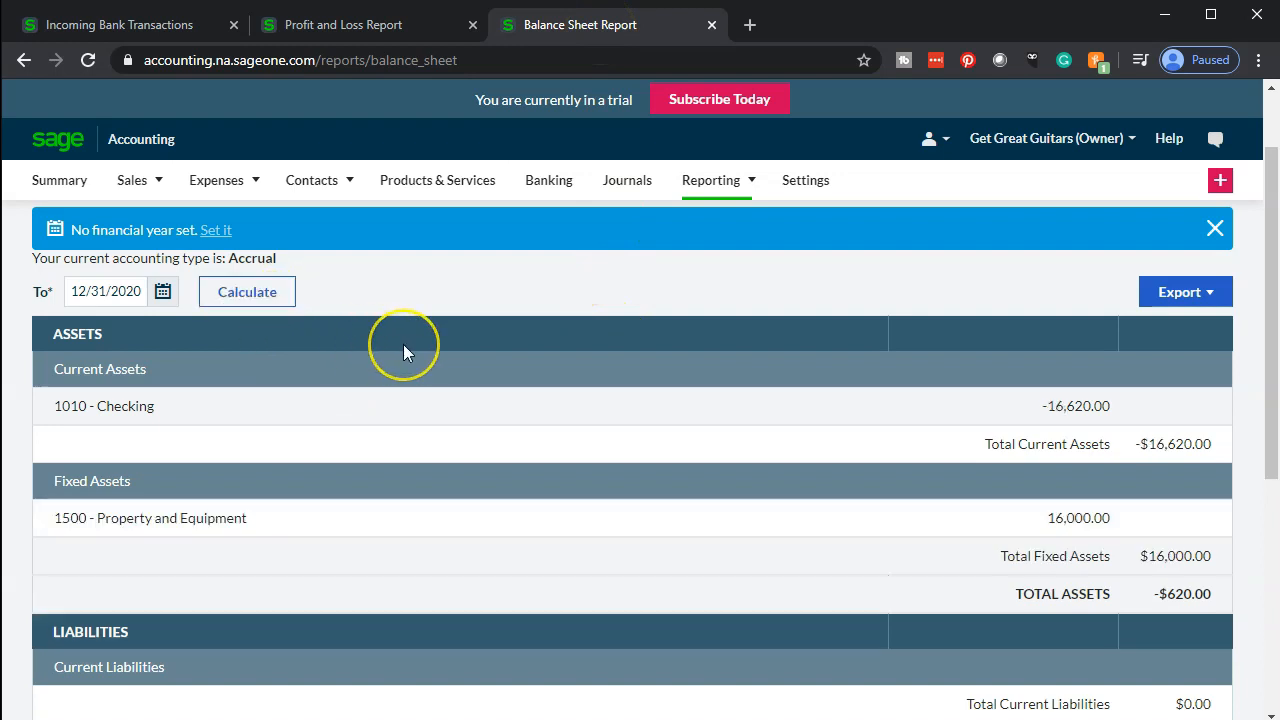
{"action": "scroll", "coordinate": [404, 345], "scroll_direction": "down", "scroll_amount": 1}
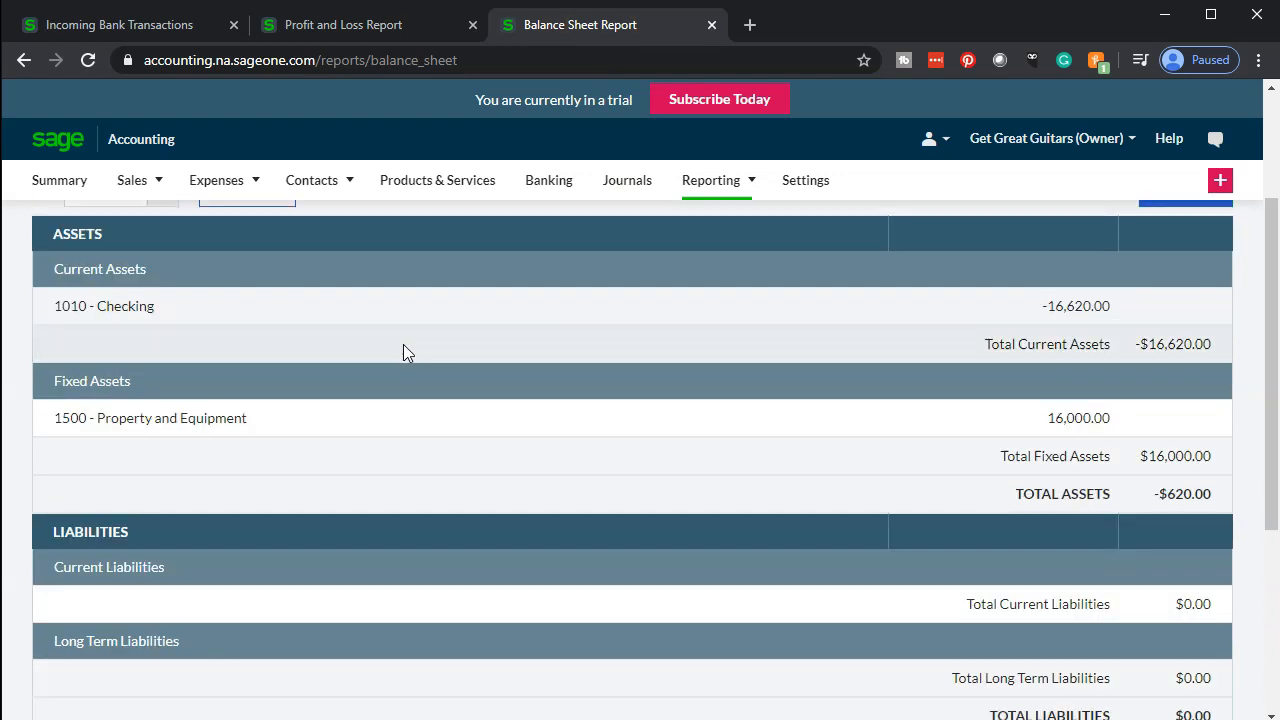
{"action": "scroll", "coordinate": [403, 344], "scroll_direction": "down", "scroll_amount": 1}
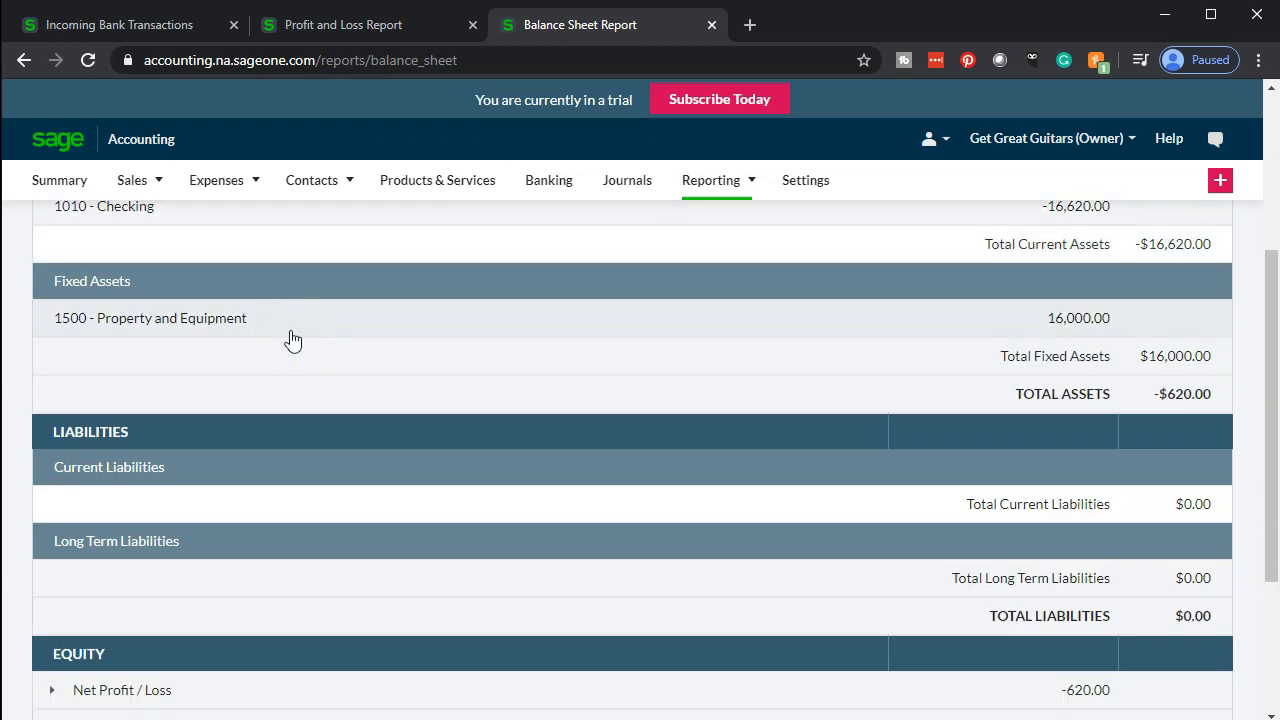
{"action": "scroll", "coordinate": [292, 341], "scroll_direction": "up", "scroll_amount": 2}
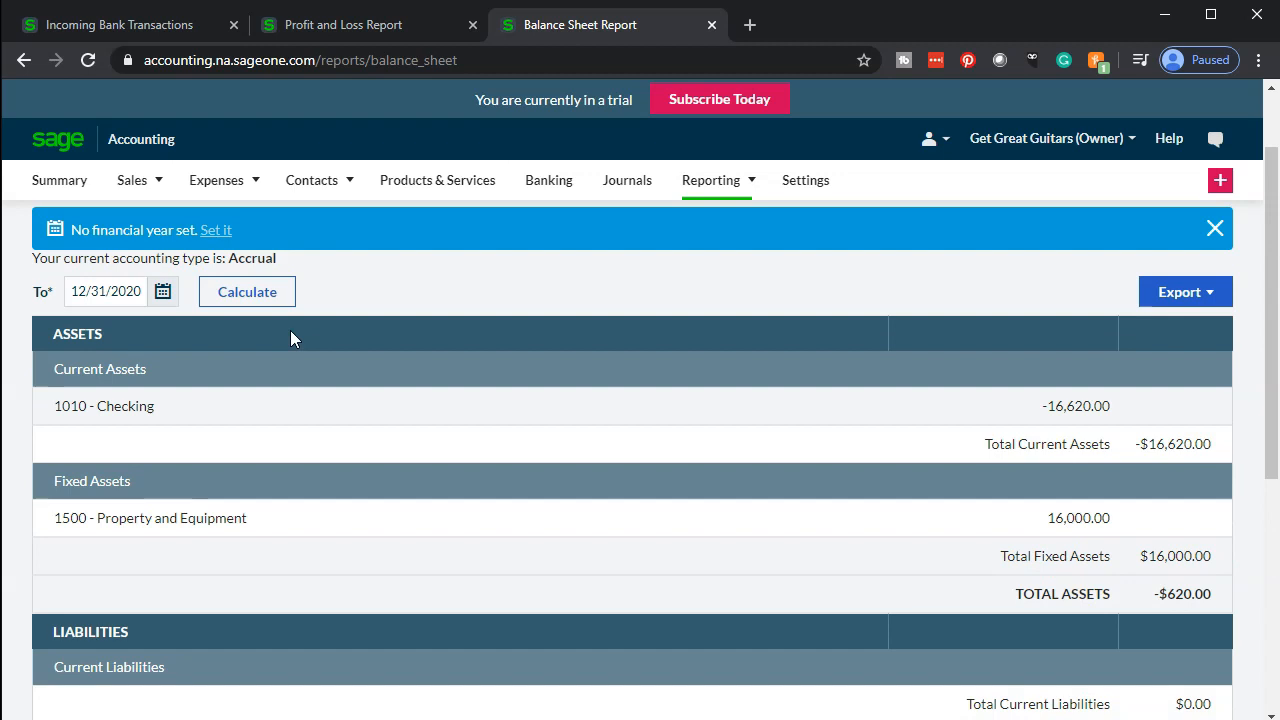
{"action": "scroll", "coordinate": [290, 338], "scroll_direction": "down", "scroll_amount": 2}
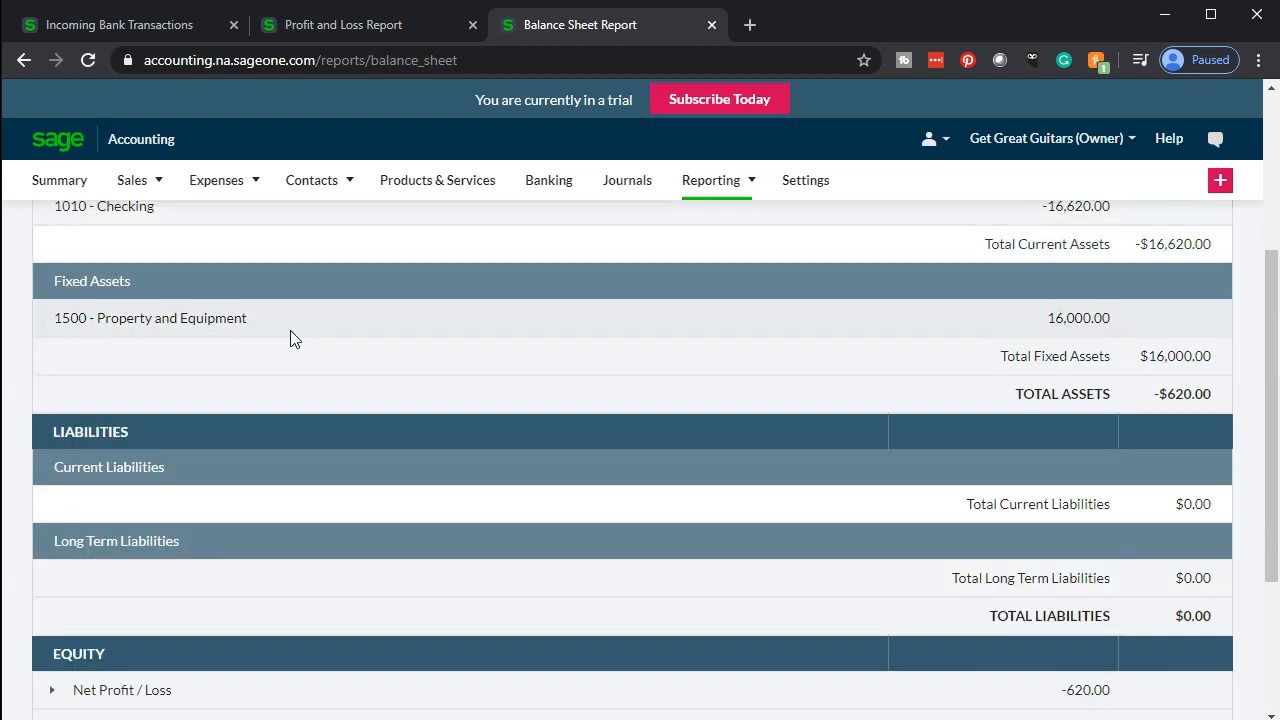
Drill into the Property and Equipment account from the balance sheet and open its Office Depot payment
{"action": "left_click", "coordinate": [292, 340]}
{"action": "left_click", "coordinate": [172, 322]}
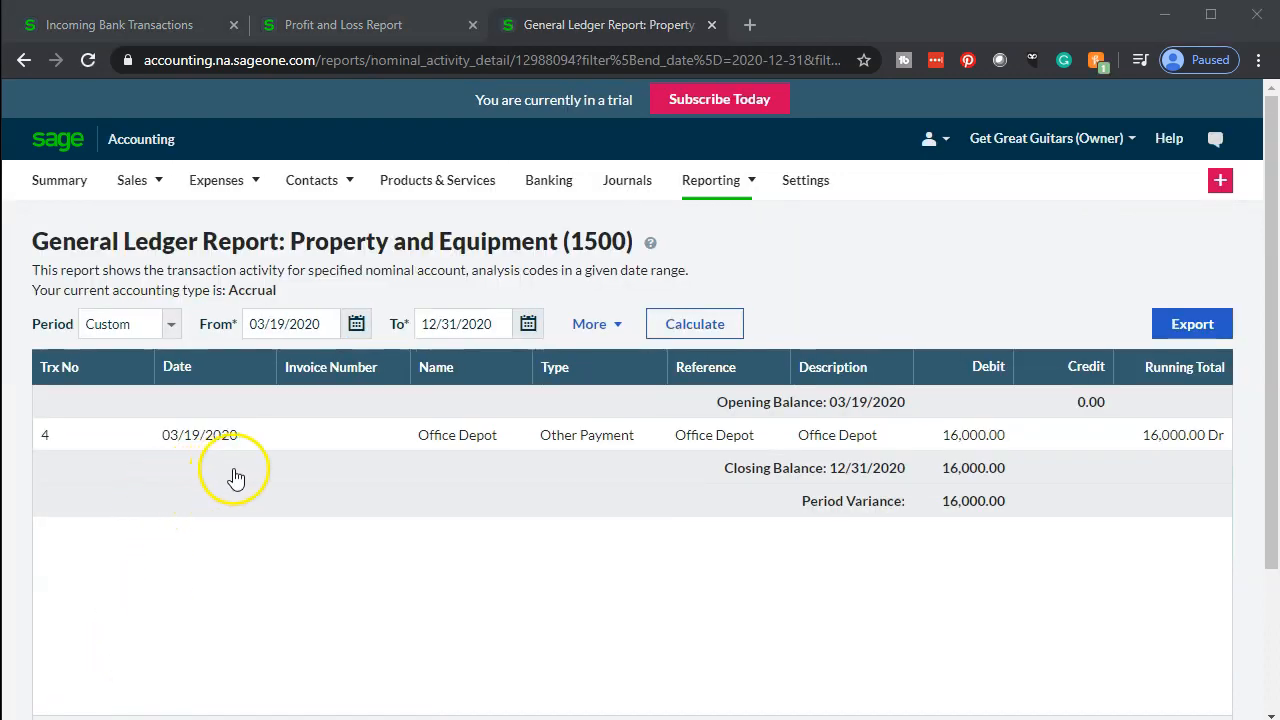
{"action": "left_click", "coordinate": [593, 457]}
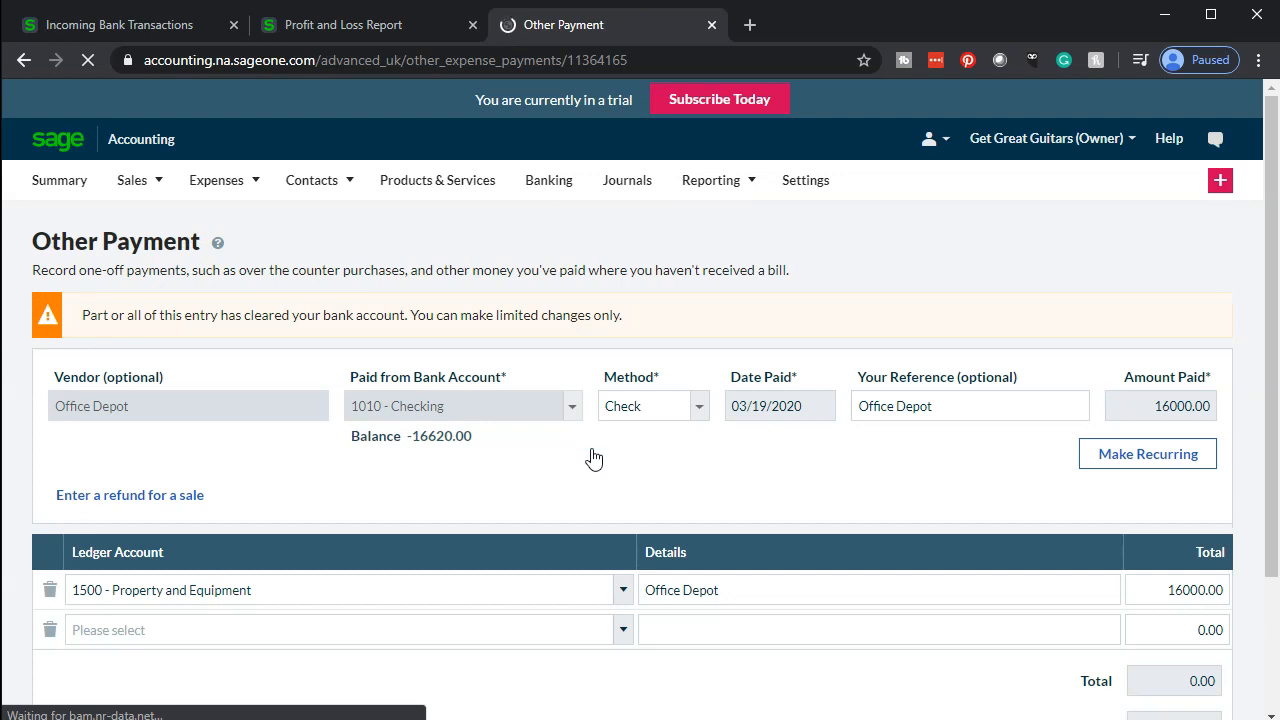
{"action": "scroll", "coordinate": [593, 457], "scroll_direction": "down", "scroll_amount": 1}
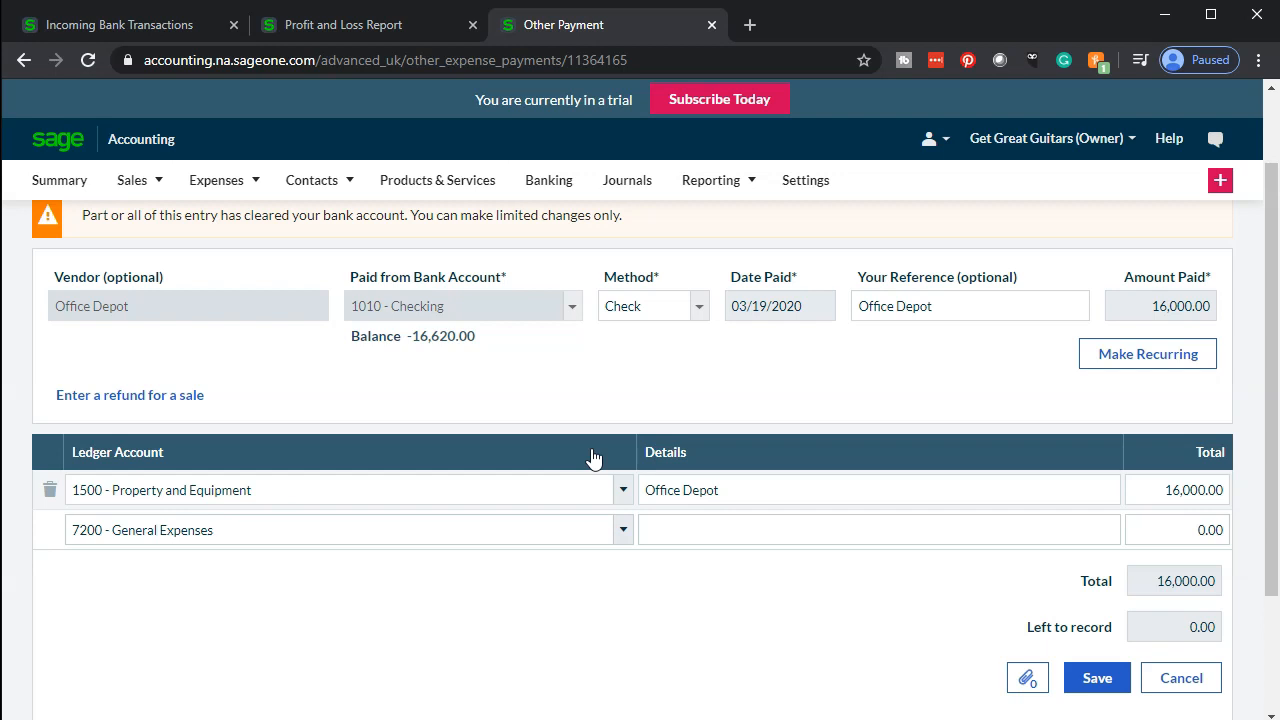
{"action": "scroll", "coordinate": [592, 457], "scroll_direction": "up", "scroll_amount": 1}
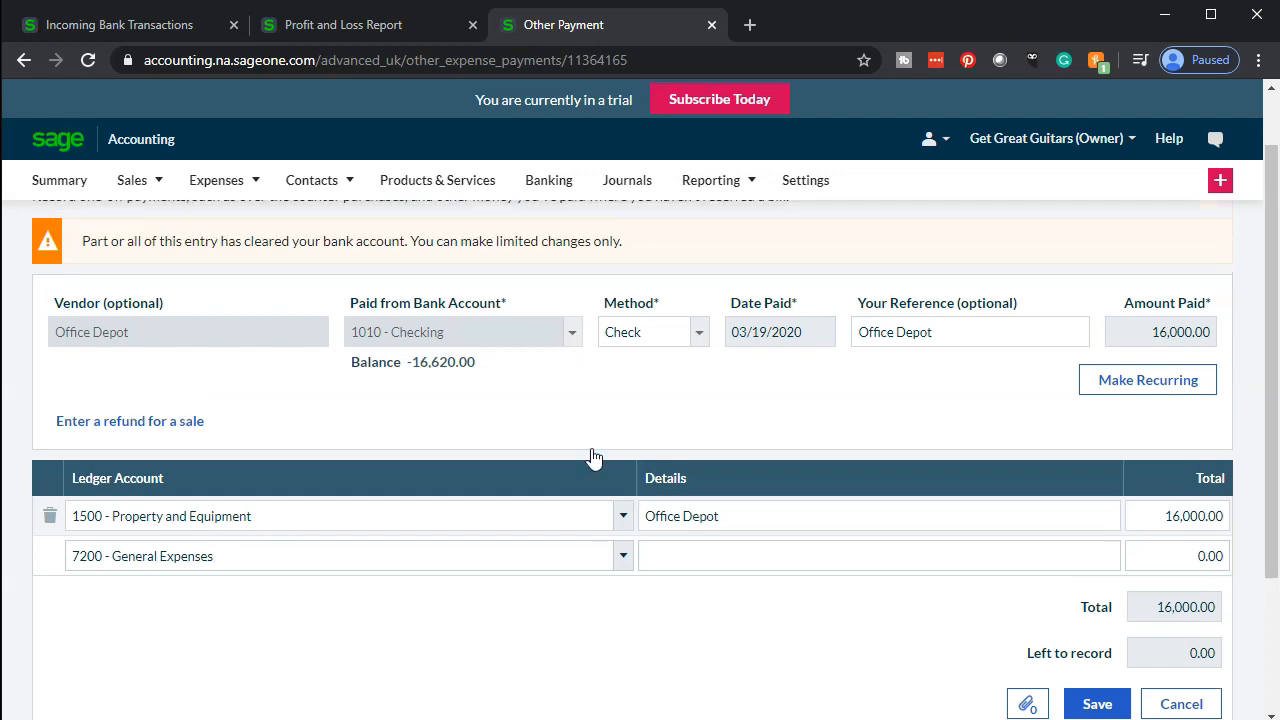
Return to the balance sheet, open the Checking account's general ledger report, then go back
{"action": "left_click", "coordinate": [23, 64]}
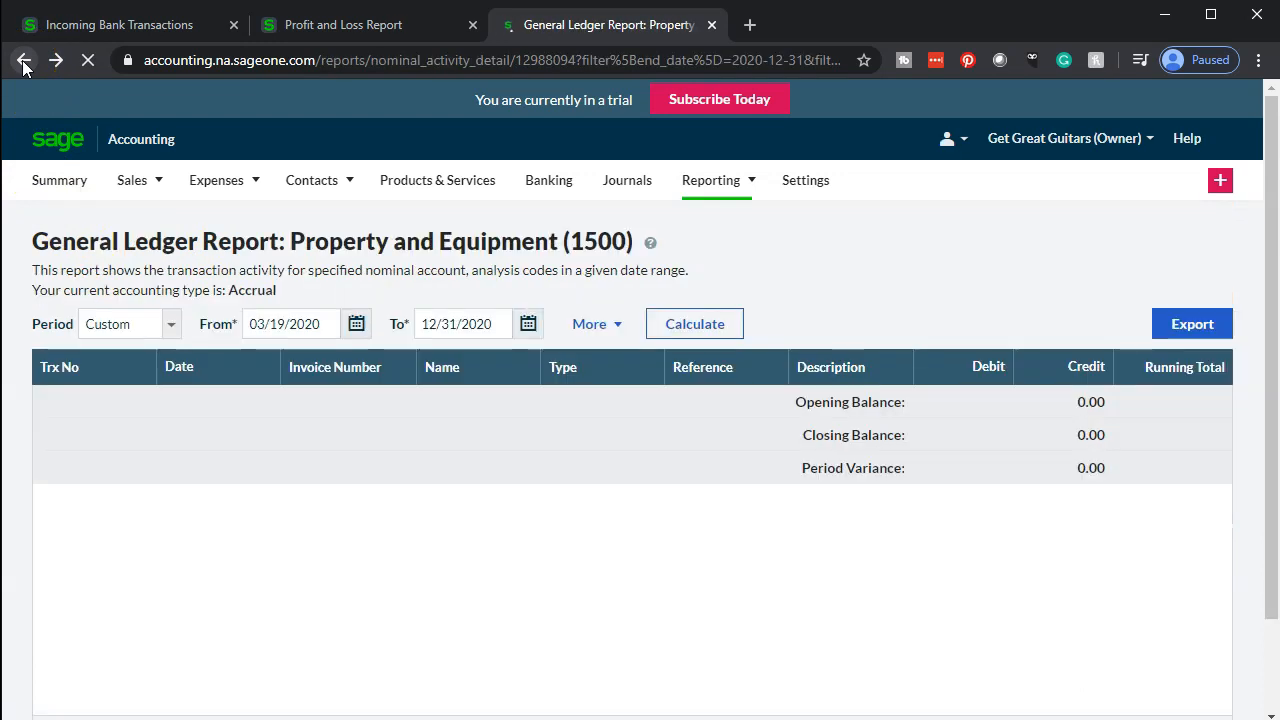
{"action": "left_click", "coordinate": [23, 60]}
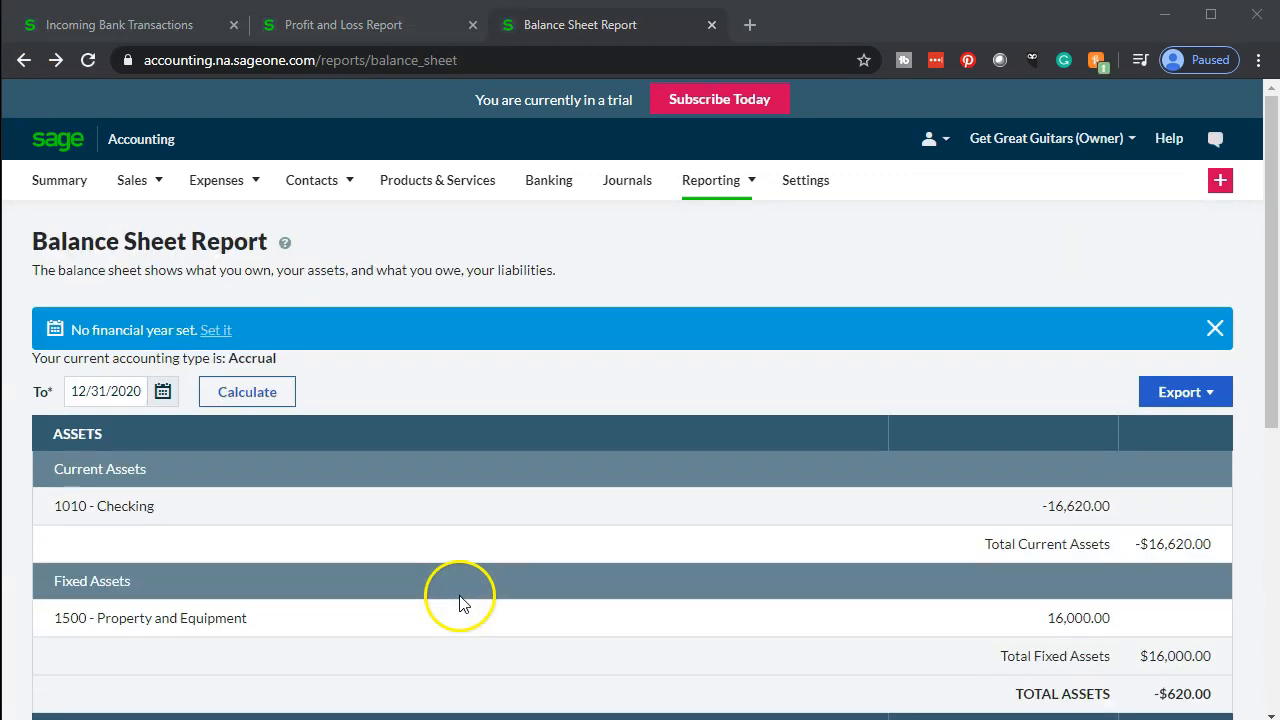
{"action": "left_click", "coordinate": [372, 517]}
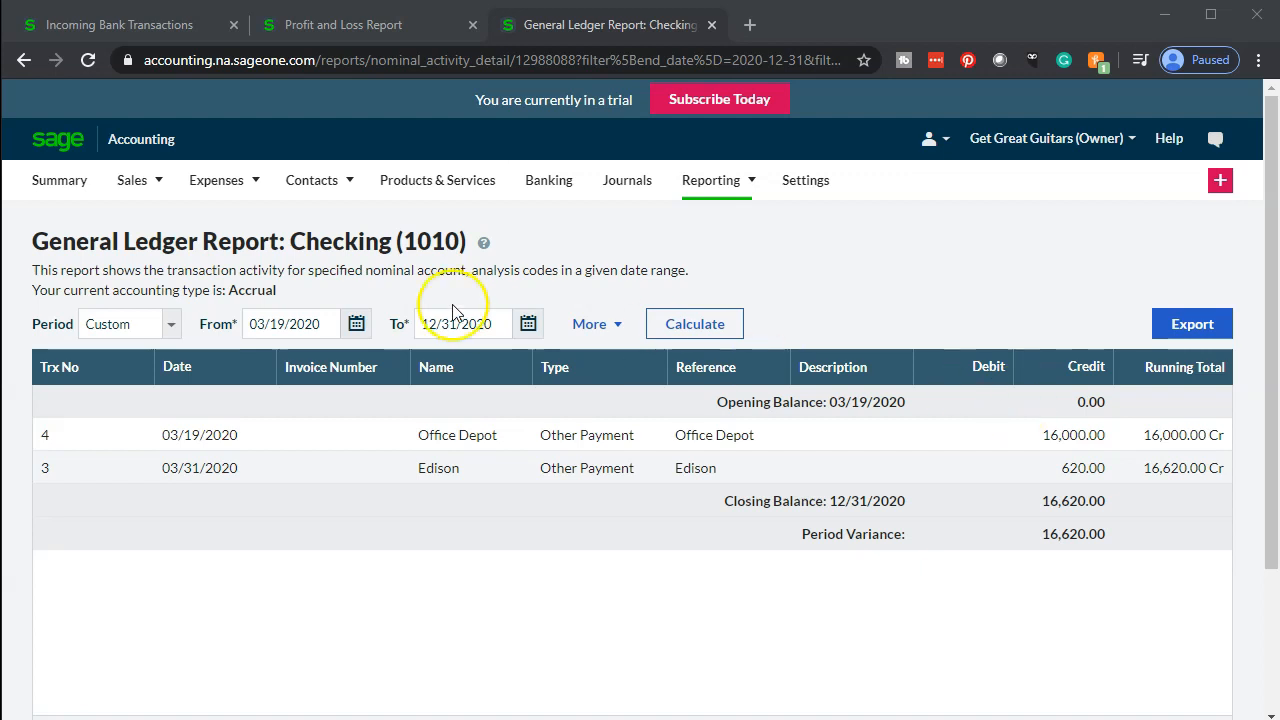
{"action": "left_click", "coordinate": [26, 68]}
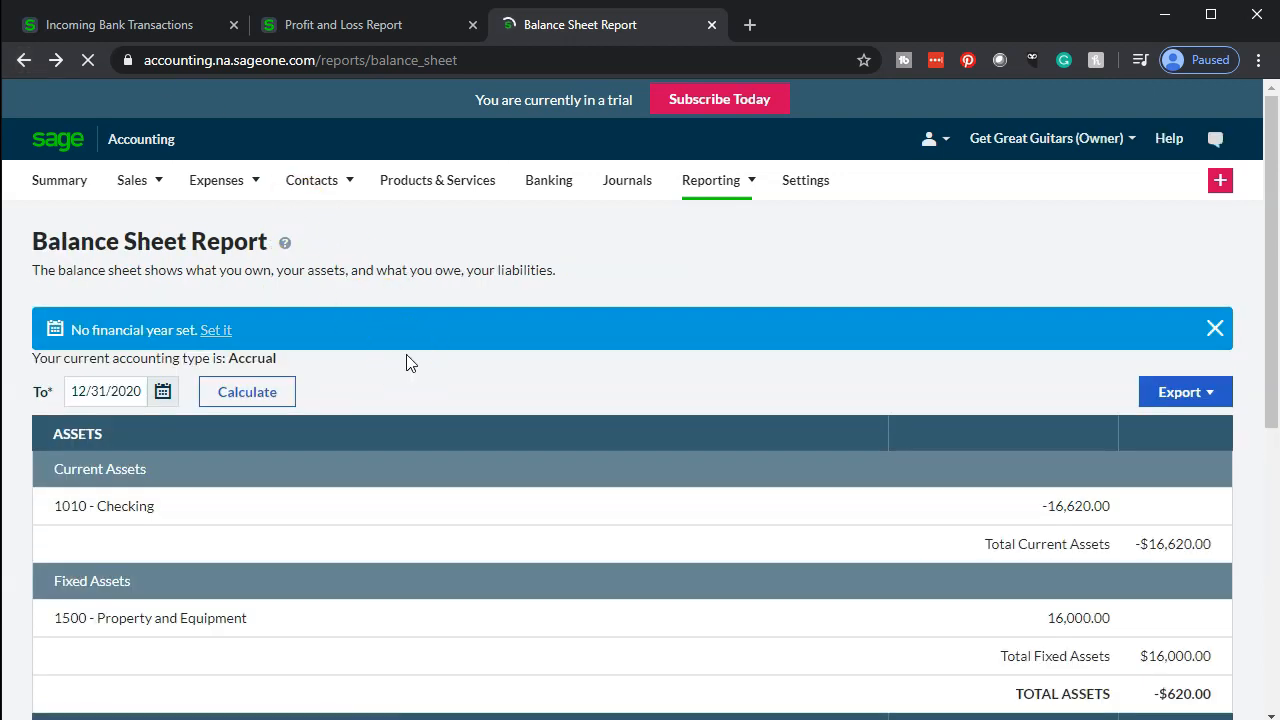
Scroll through the balance sheet, then recalculate the Profit and Loss report in its tab and review it
{"action": "left_click", "coordinate": [418, 396]}
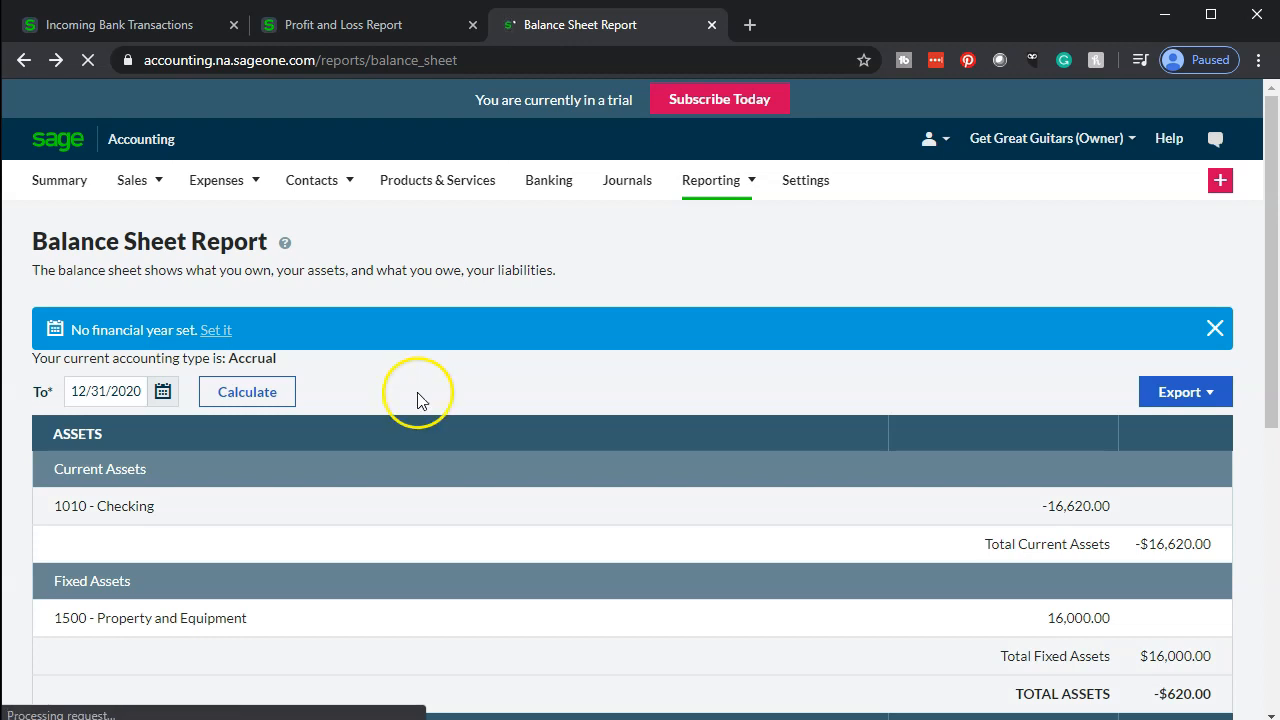
{"action": "scroll", "coordinate": [417, 392], "scroll_direction": "down", "scroll_amount": 2}
{"action": "scroll", "coordinate": [417, 392], "scroll_direction": "down", "scroll_amount": 2}
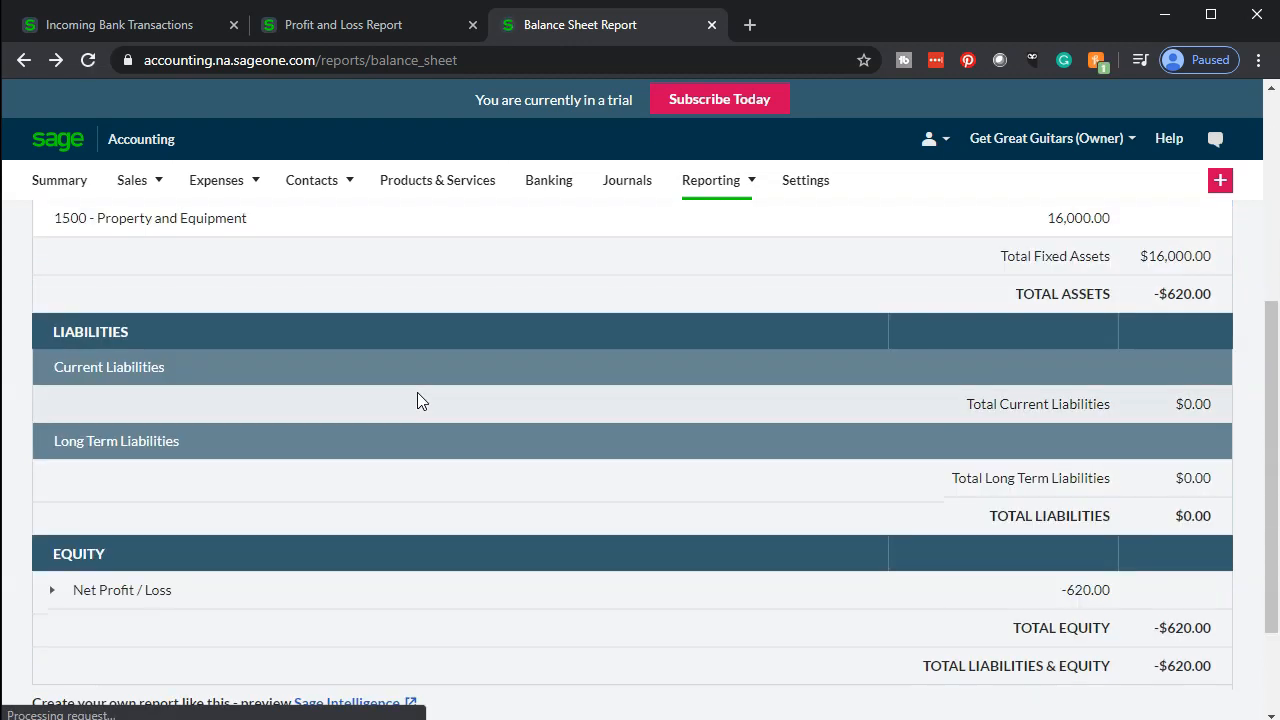
{"action": "left_click", "coordinate": [344, 28]}
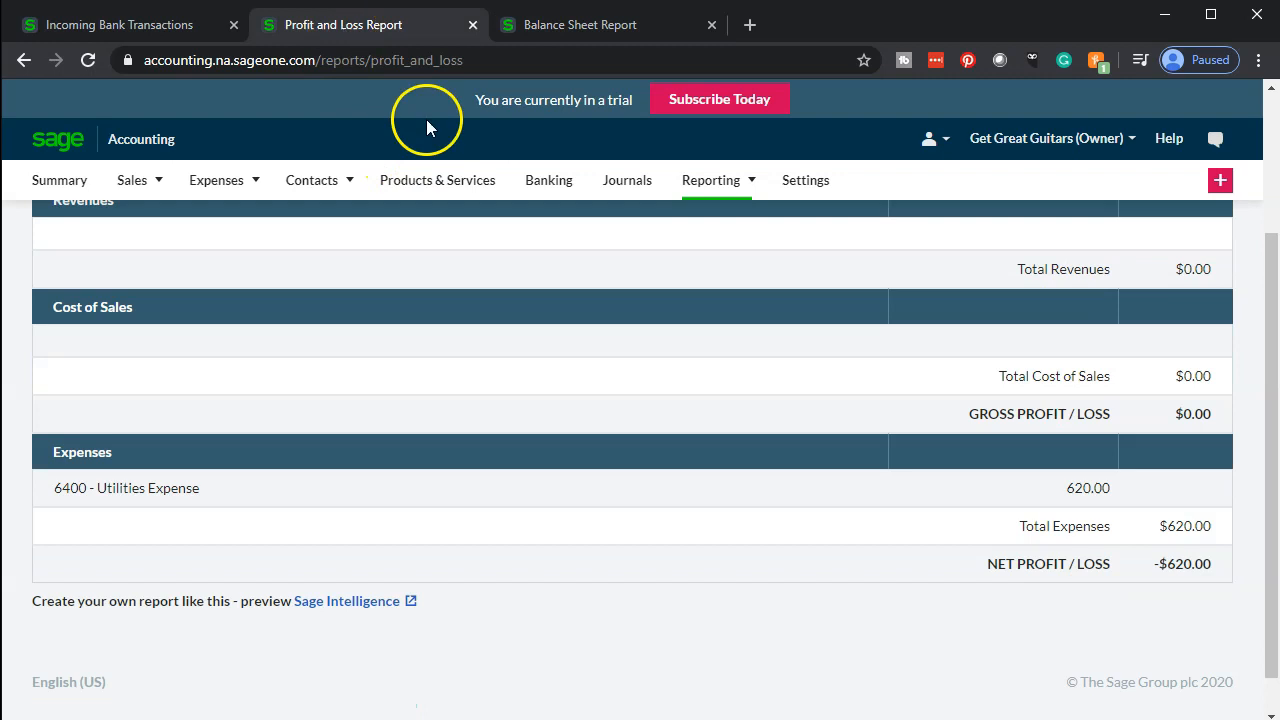
{"action": "scroll", "coordinate": [591, 343], "scroll_direction": "up", "scroll_amount": 2}
{"action": "left_click", "coordinate": [633, 367]}
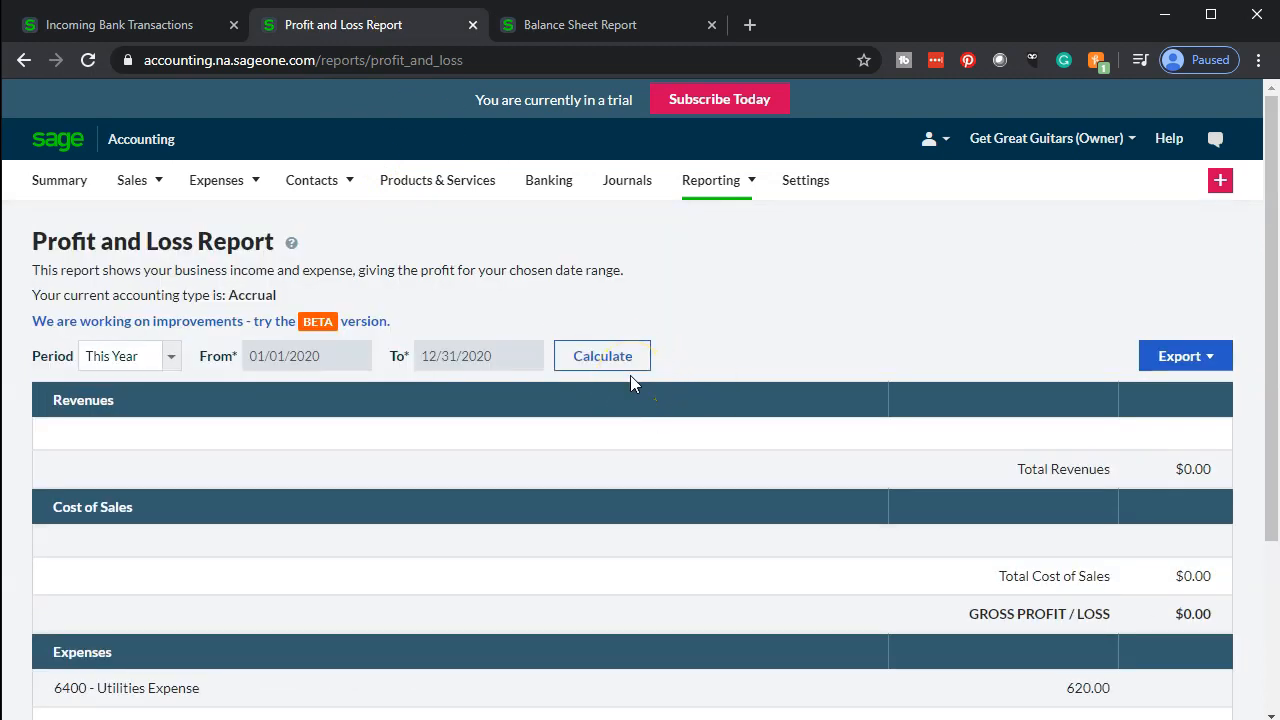
{"action": "scroll", "coordinate": [631, 377], "scroll_direction": "down", "scroll_amount": 3}
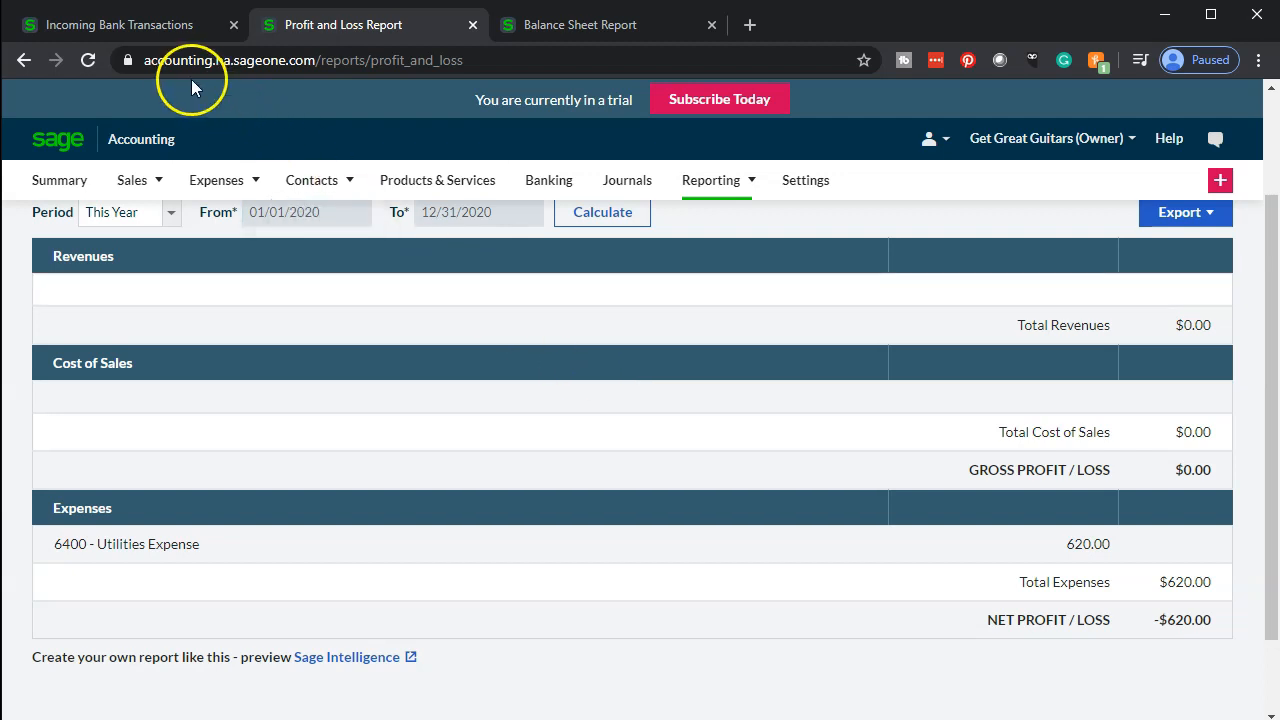
Create a new vendor named Amazon as the contact for the -$7,000.00 Amazon transaction
{"action": "left_click", "coordinate": [148, 27]}
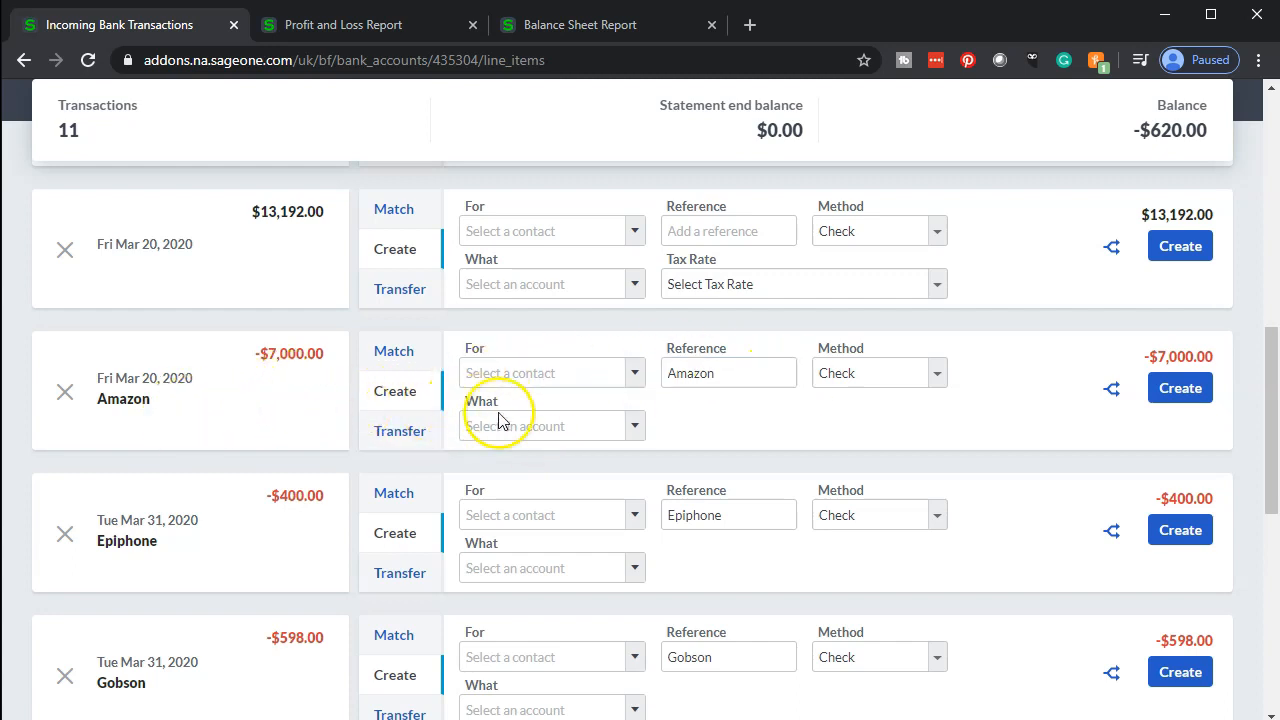
{"action": "left_click", "coordinate": [749, 384]}
{"action": "key", "text": "ctrl+a"}
{"action": "key", "text": "ctrl+c"}
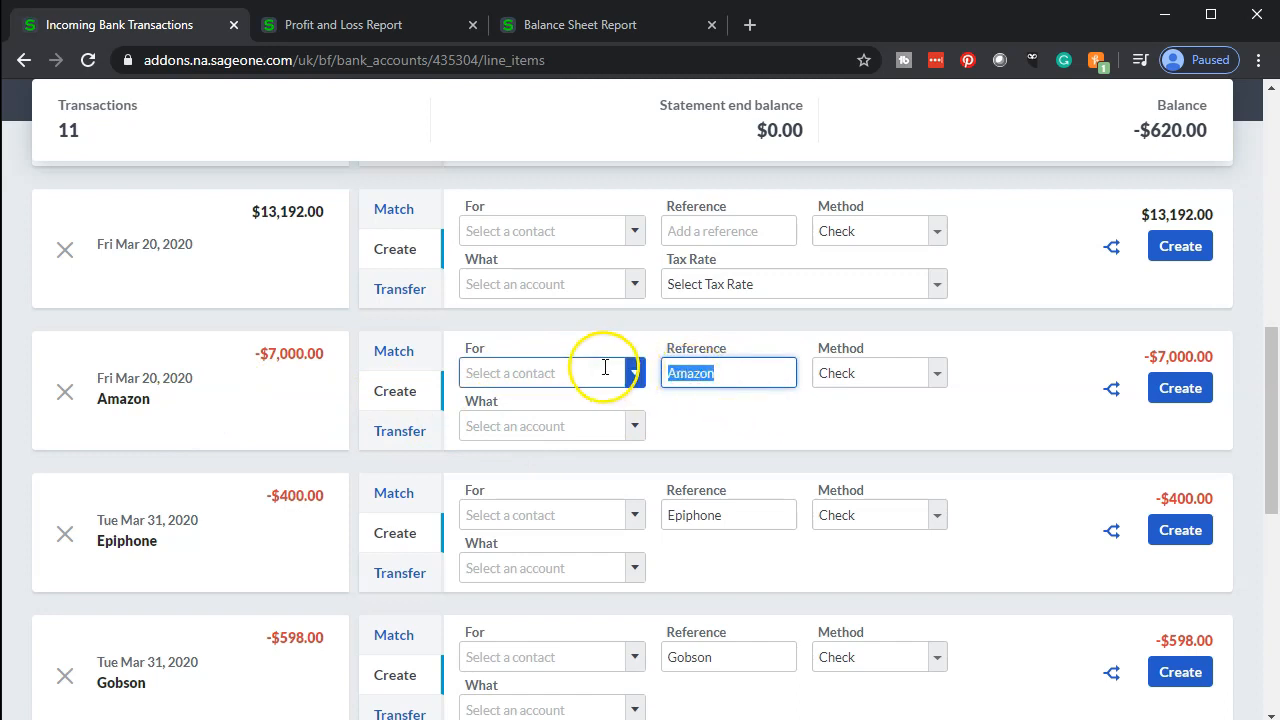
{"action": "left_click", "coordinate": [631, 386]}
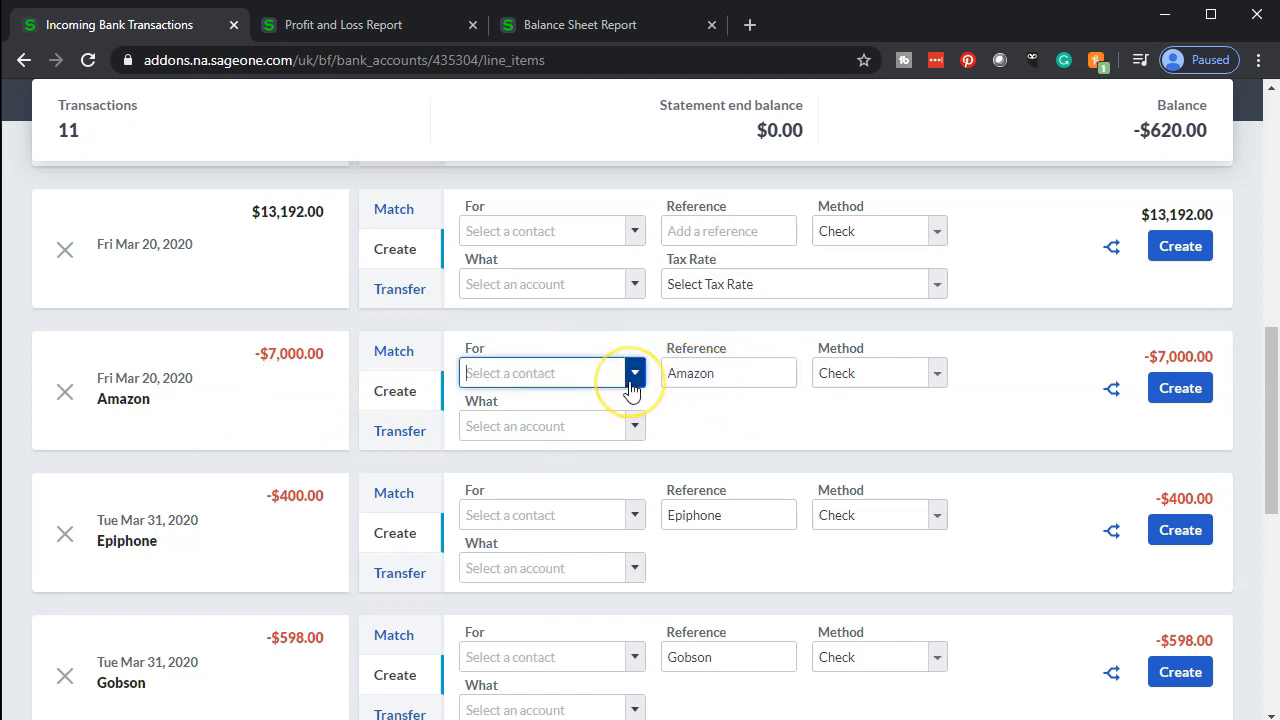
{"action": "left_click", "coordinate": [610, 374]}
{"action": "left_click", "coordinate": [561, 454]}
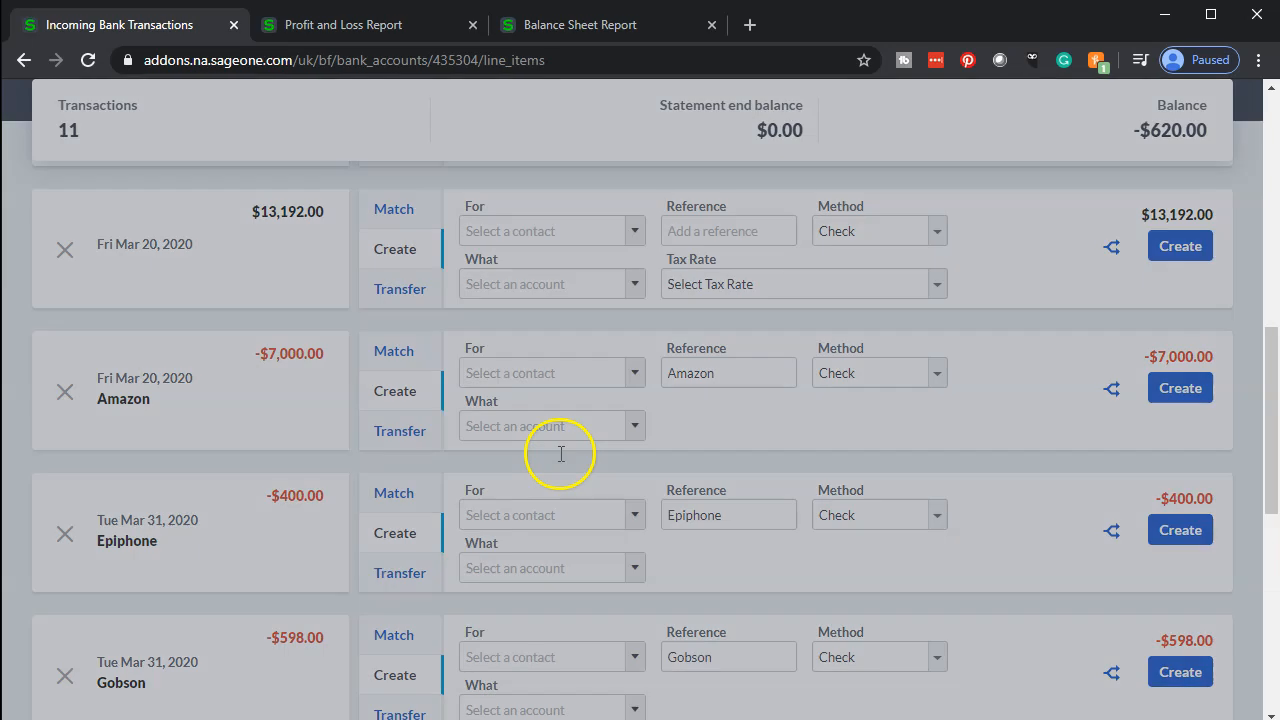
{"action": "left_click", "coordinate": [527, 378]}
{"action": "key", "text": "ctrl+v"}
{"action": "left_click", "coordinate": [679, 503]}
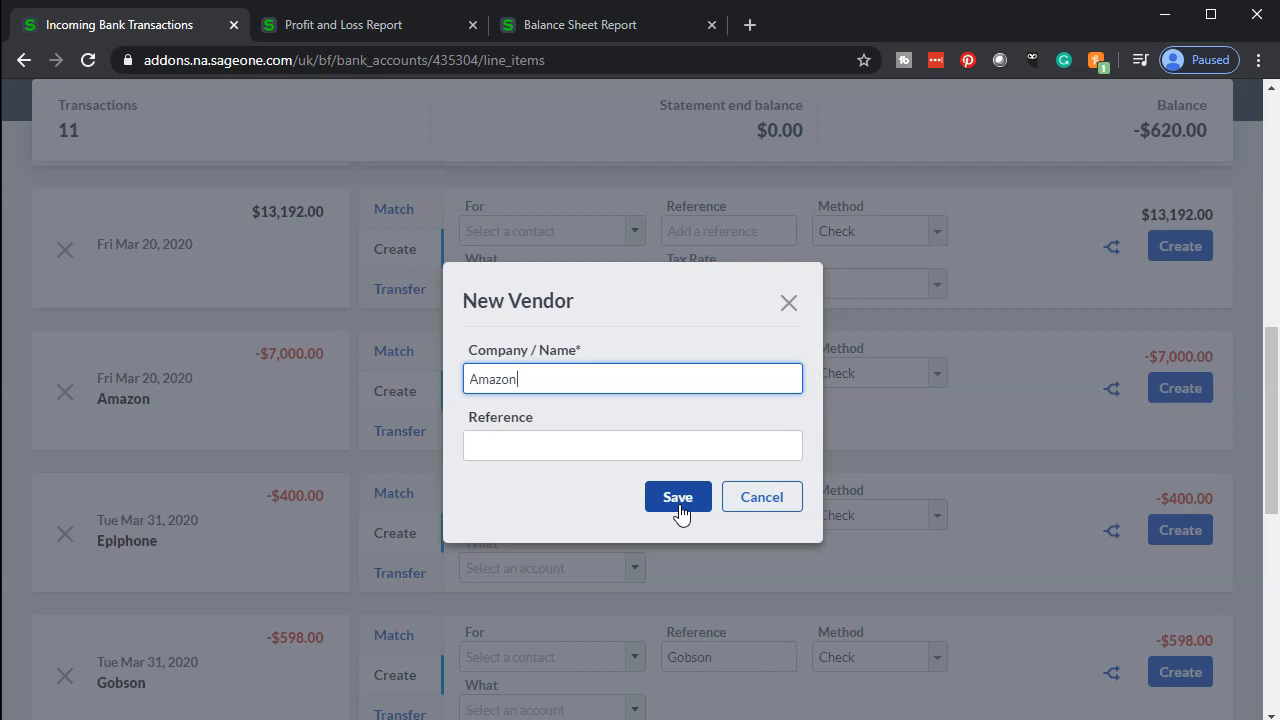
{"action": "left_click", "coordinate": [679, 505]}
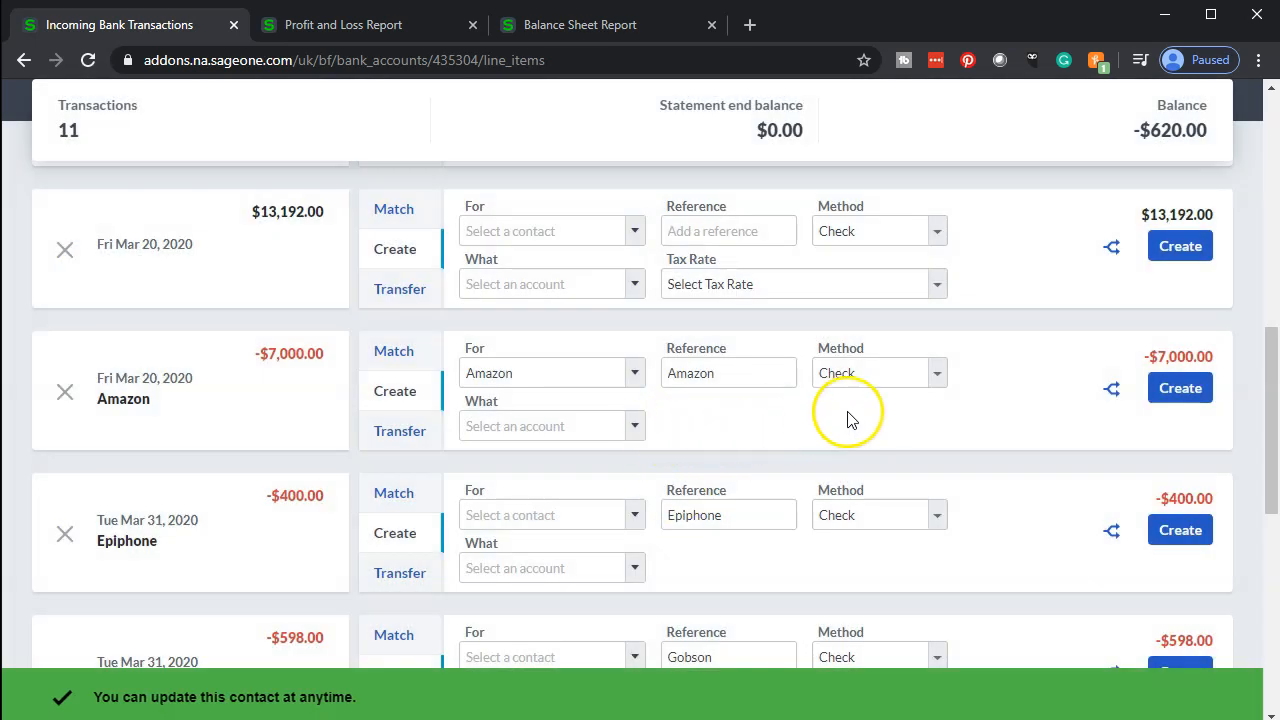
Set the Amazon transaction's payment method to Electronic
{"action": "left_click", "coordinate": [939, 377]}
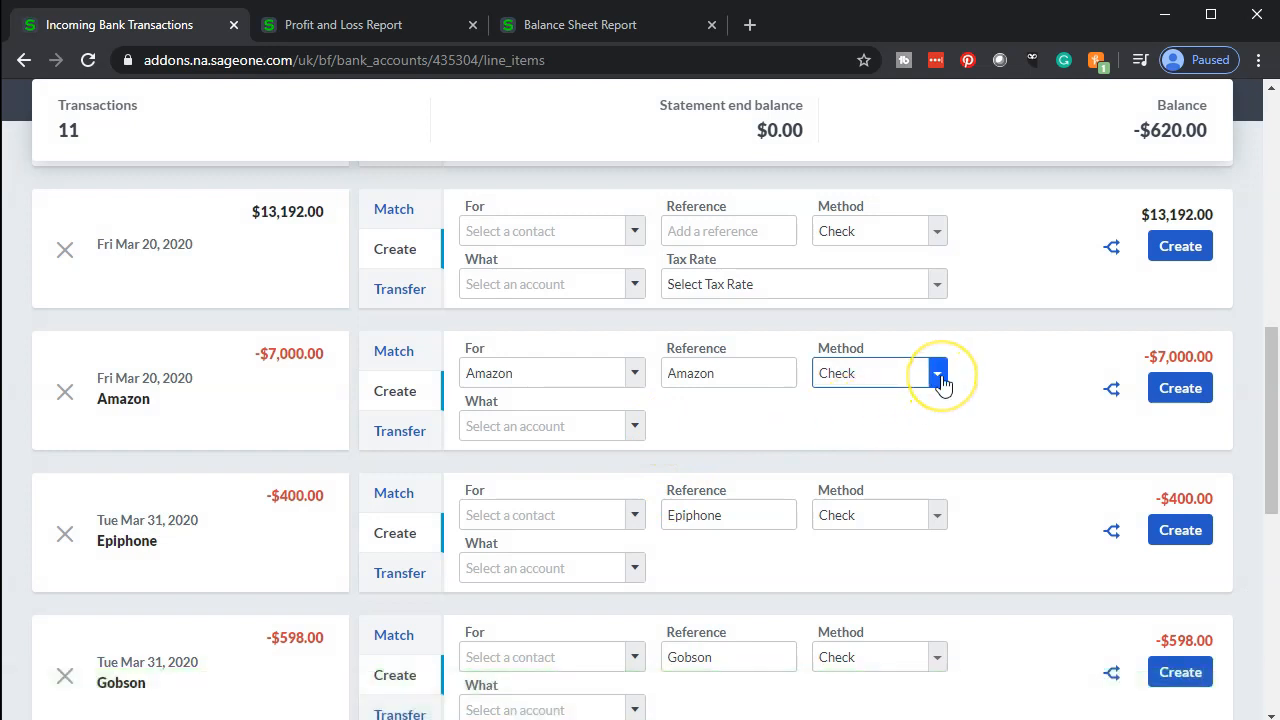
{"action": "left_click", "coordinate": [941, 382]}
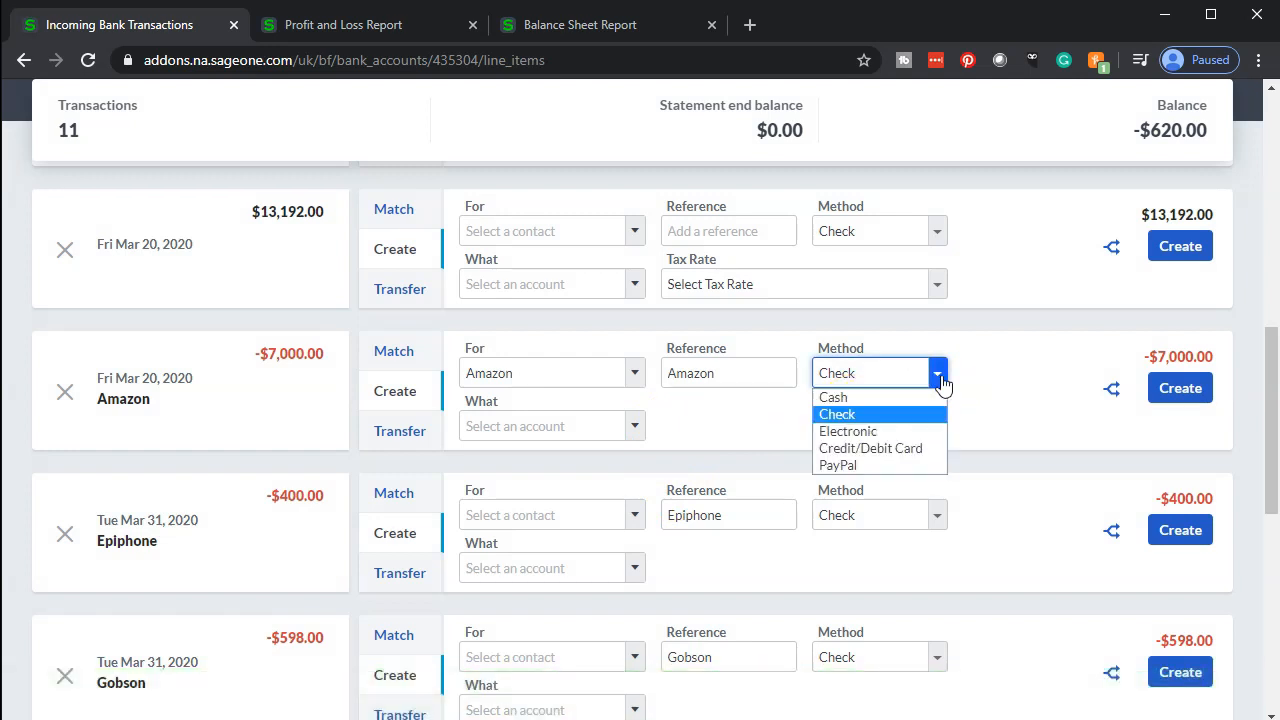
{"action": "left_click", "coordinate": [912, 436]}
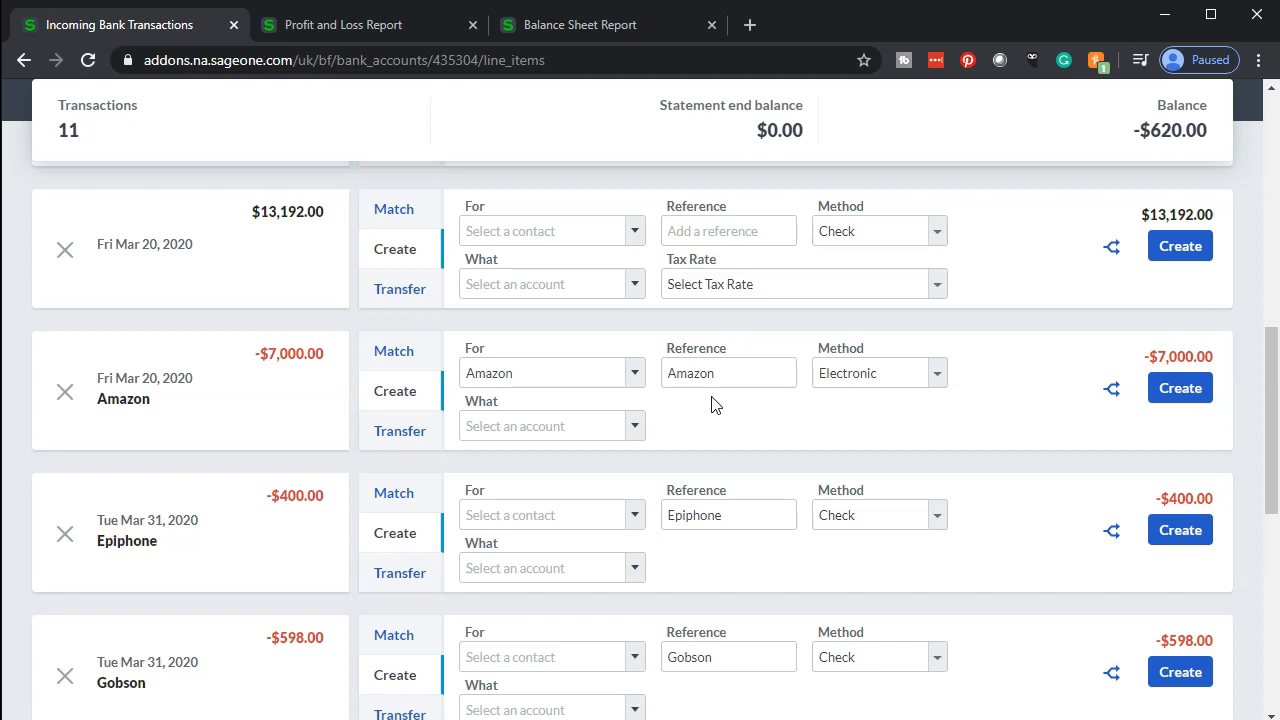
Assign the Amazon transaction to account 1500 - Property and Equipment and create it
{"action": "left_click", "coordinate": [644, 437]}
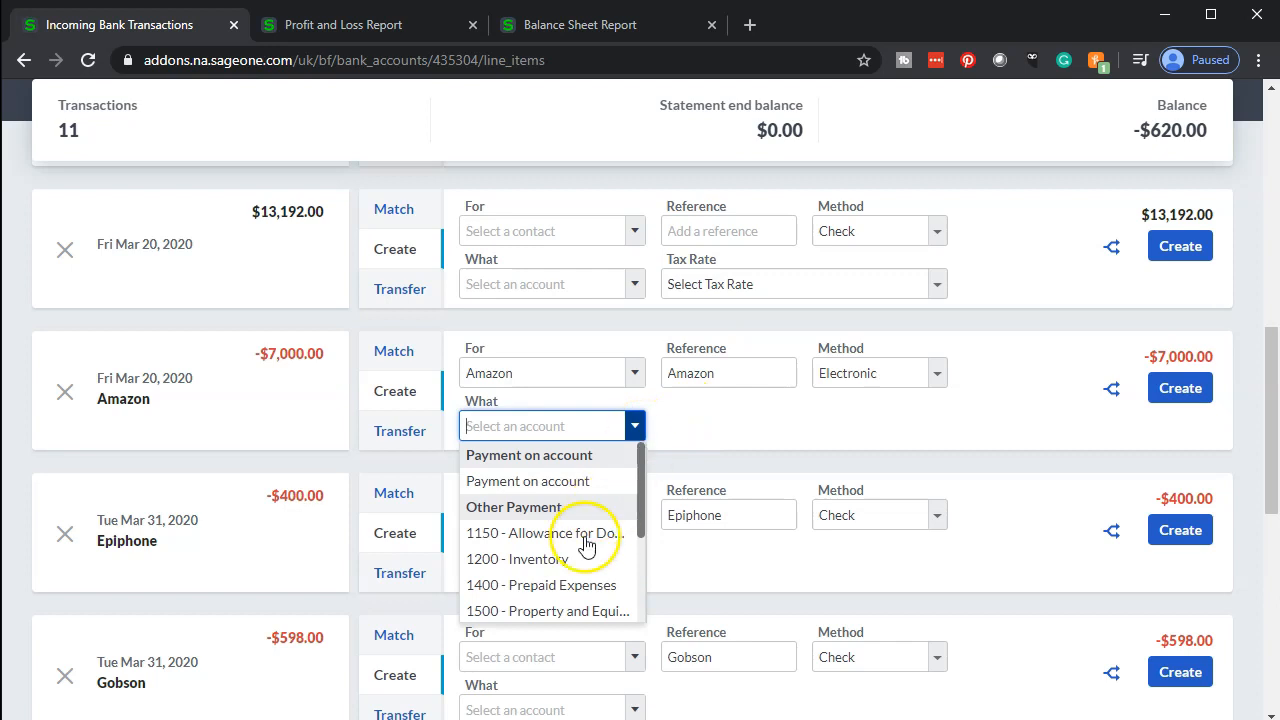
{"action": "scroll", "coordinate": [587, 549], "scroll_direction": "down", "scroll_amount": 1}
{"action": "scroll", "coordinate": [587, 549], "scroll_direction": "down", "scroll_amount": 2}
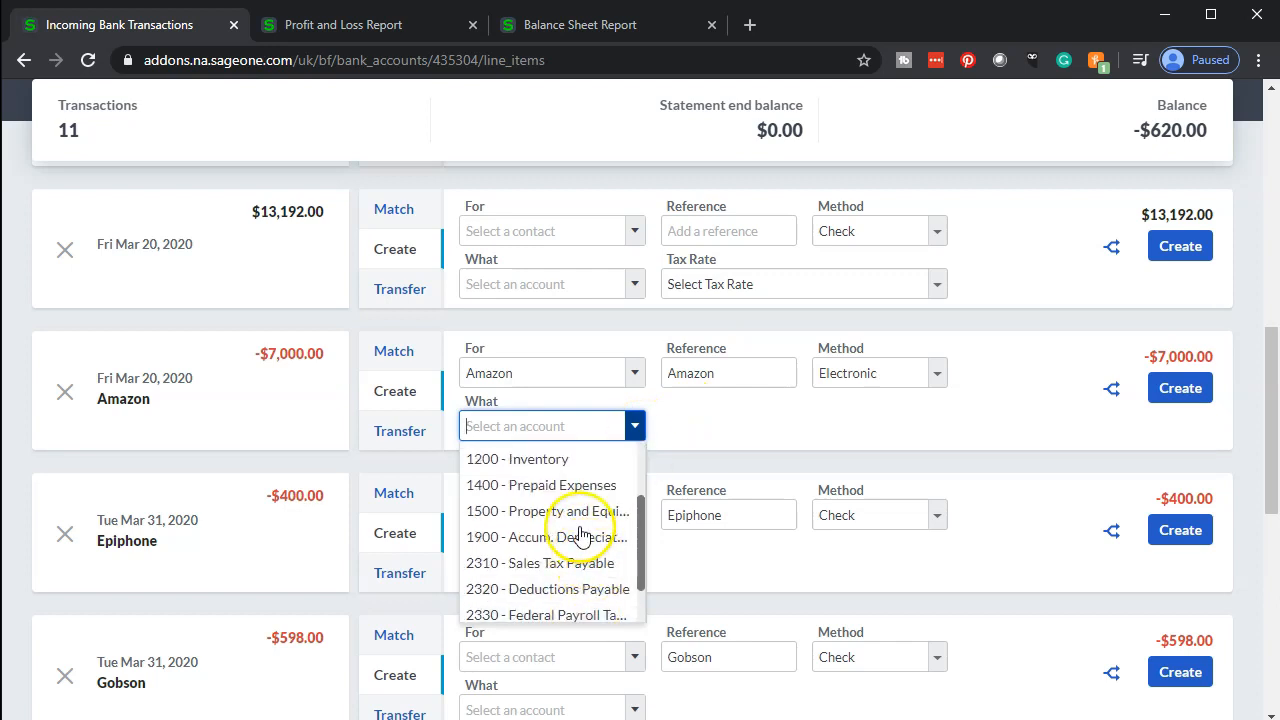
{"action": "left_click", "coordinate": [577, 512]}
{"action": "left_click", "coordinate": [714, 519]}
{"action": "left_click", "coordinate": [745, 455]}
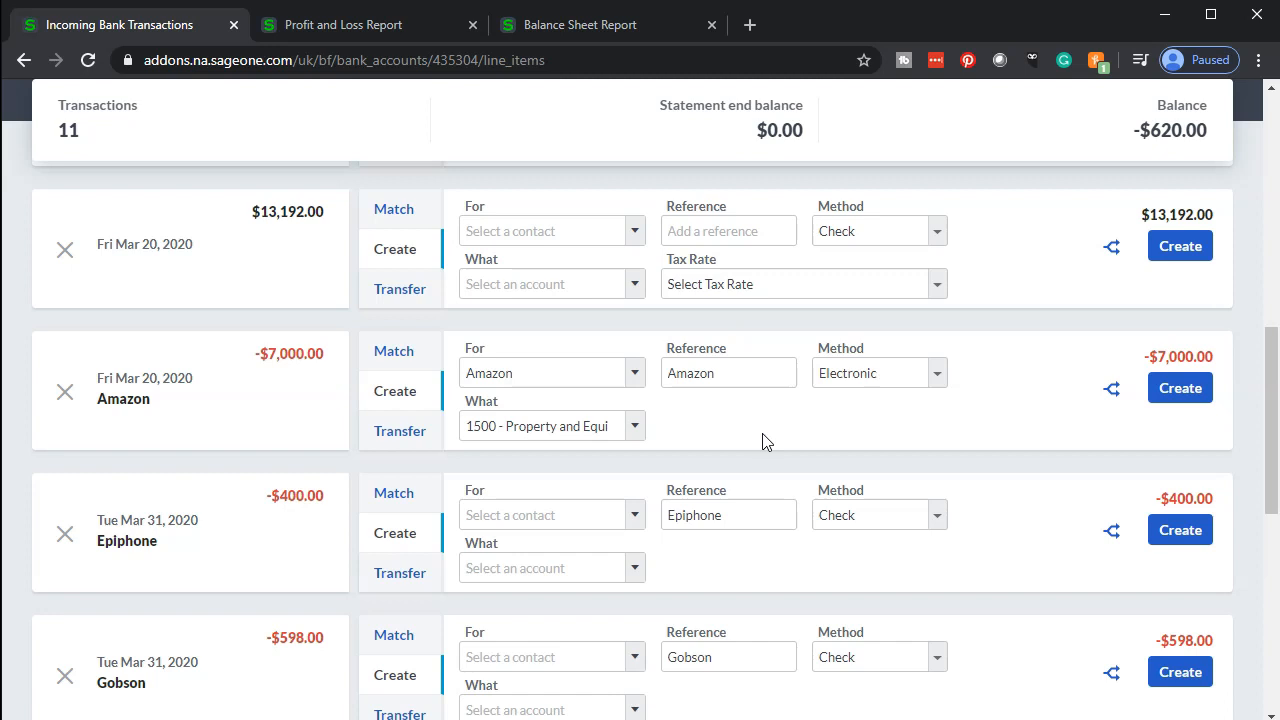
{"action": "left_click", "coordinate": [1163, 400]}
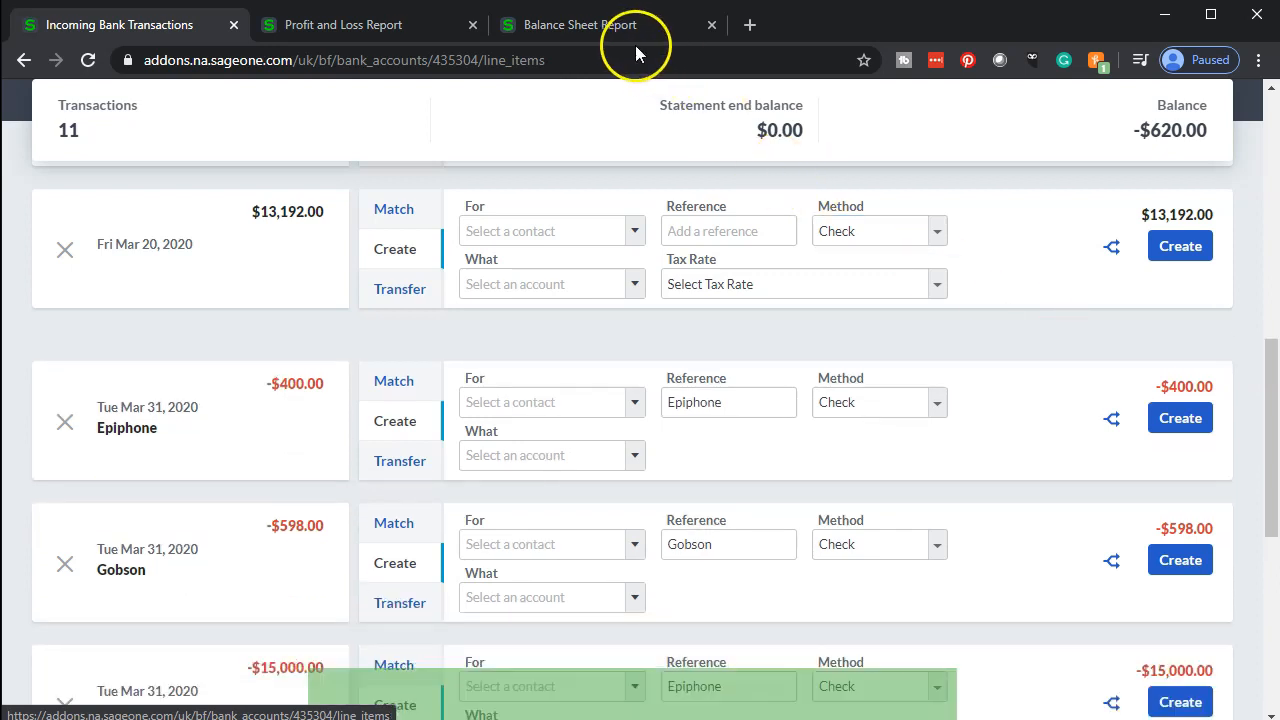
Recalculate the Balance Sheet report in its tab
{"action": "left_click", "coordinate": [600, 30]}
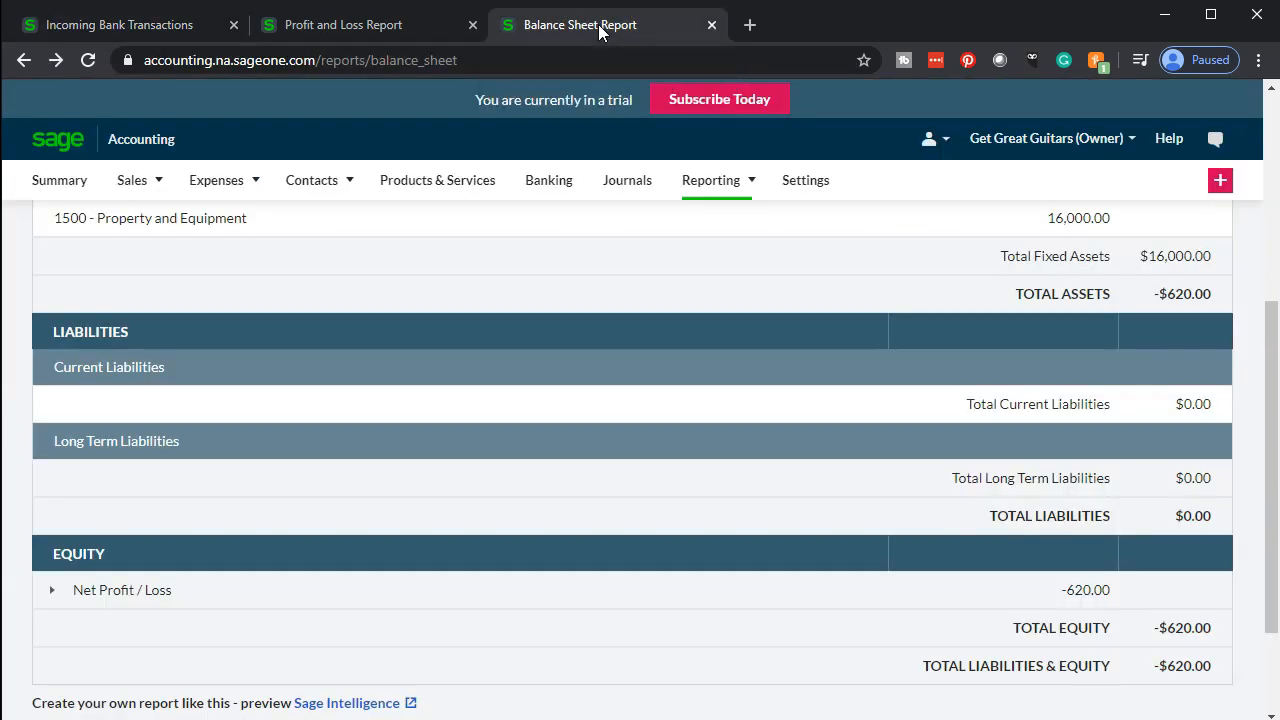
{"action": "scroll", "coordinate": [689, 348], "scroll_direction": "up", "scroll_amount": 4}
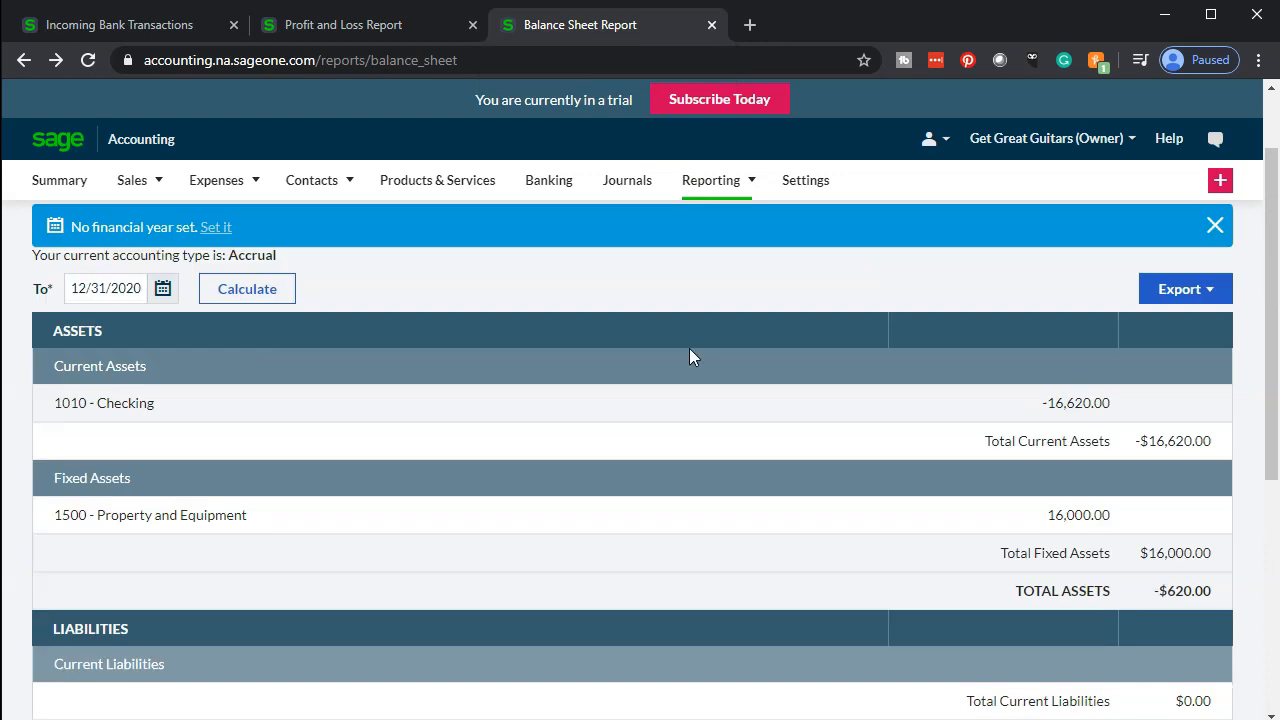
{"action": "left_click", "coordinate": [255, 396]}
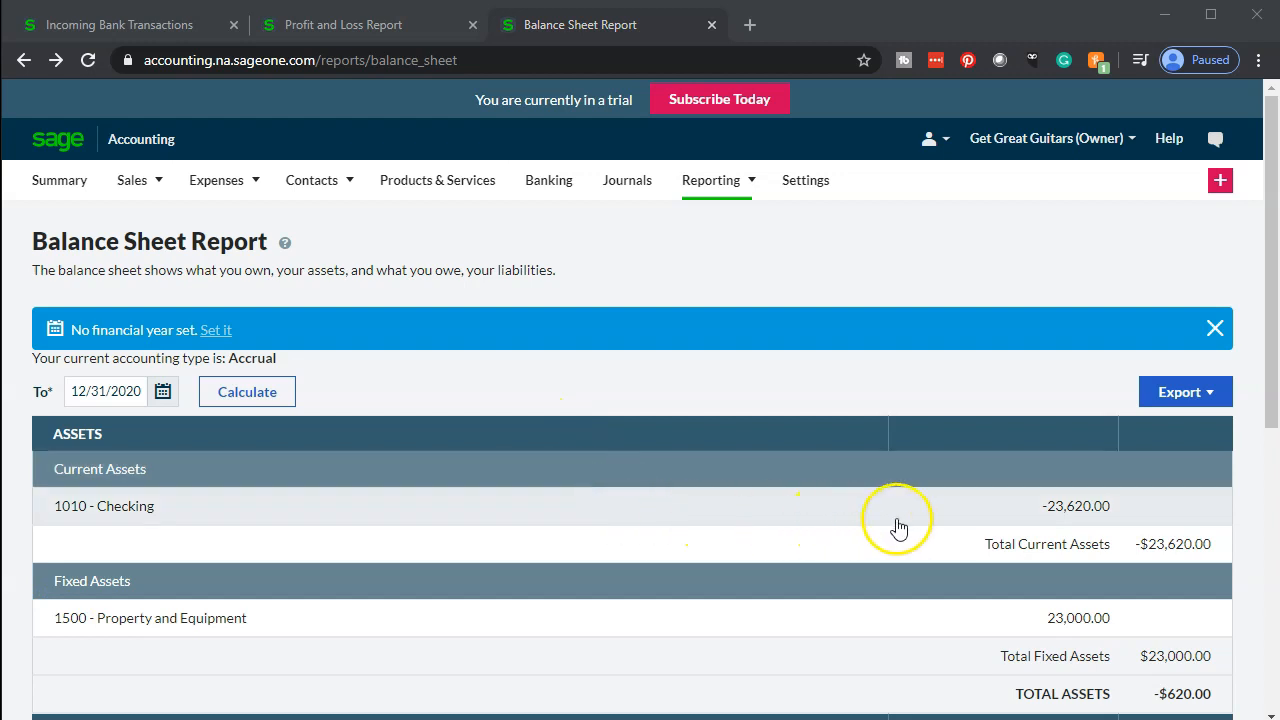
Open the general ledger reports for Checking and for Property and Equipment from the balance sheet, returning after each
{"action": "left_click", "coordinate": [958, 526]}
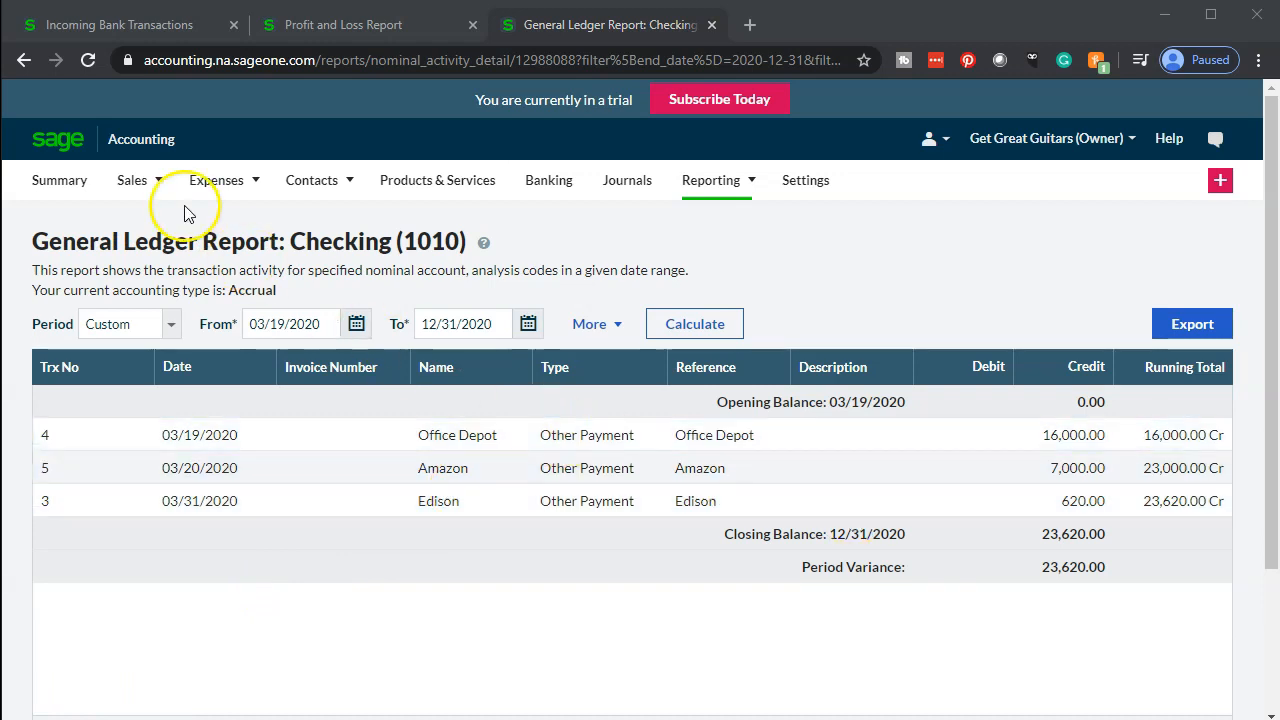
{"action": "left_click", "coordinate": [22, 61]}
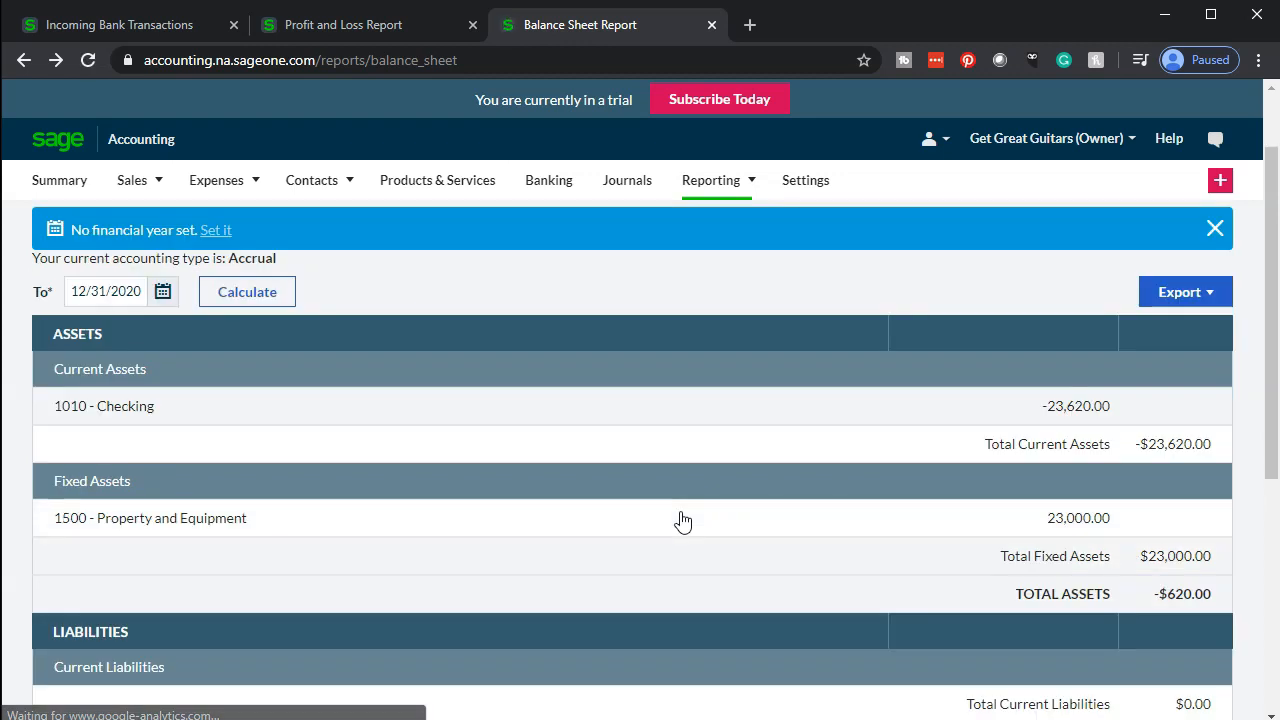
{"action": "scroll", "coordinate": [682, 520], "scroll_direction": "down", "scroll_amount": 1}
{"action": "left_click", "coordinate": [1043, 420]}
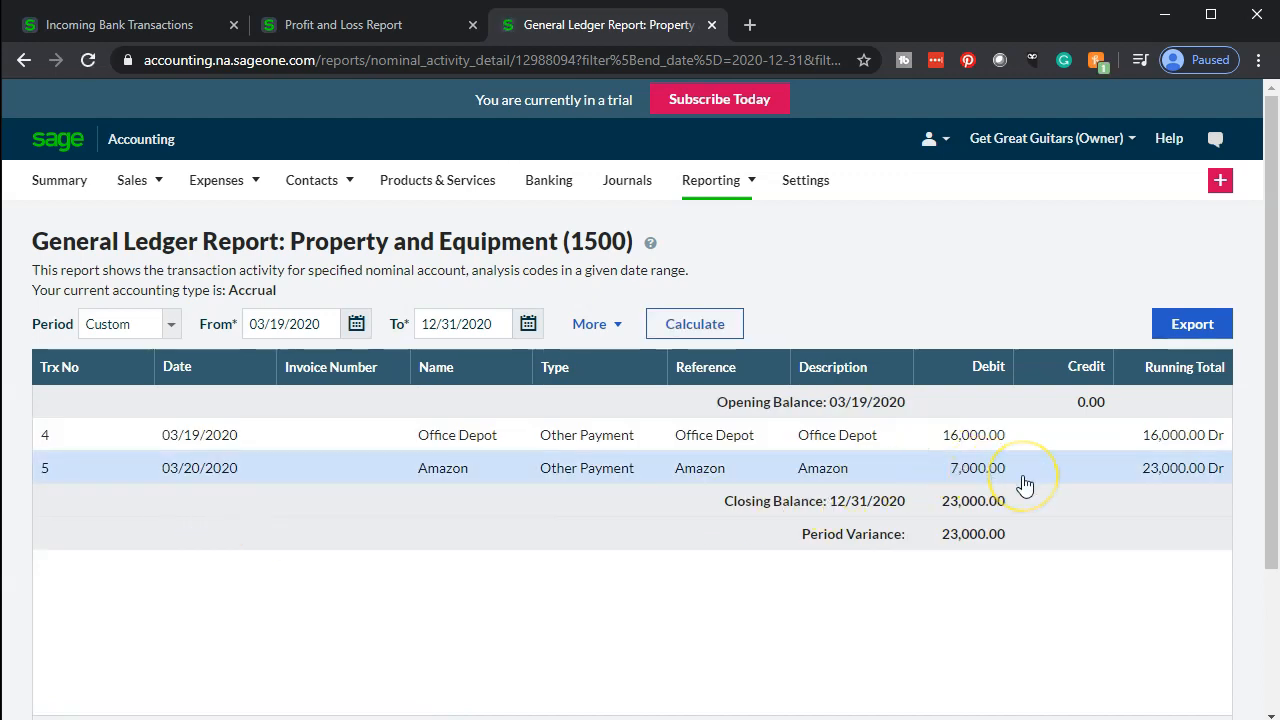
{"action": "left_click", "coordinate": [24, 62]}
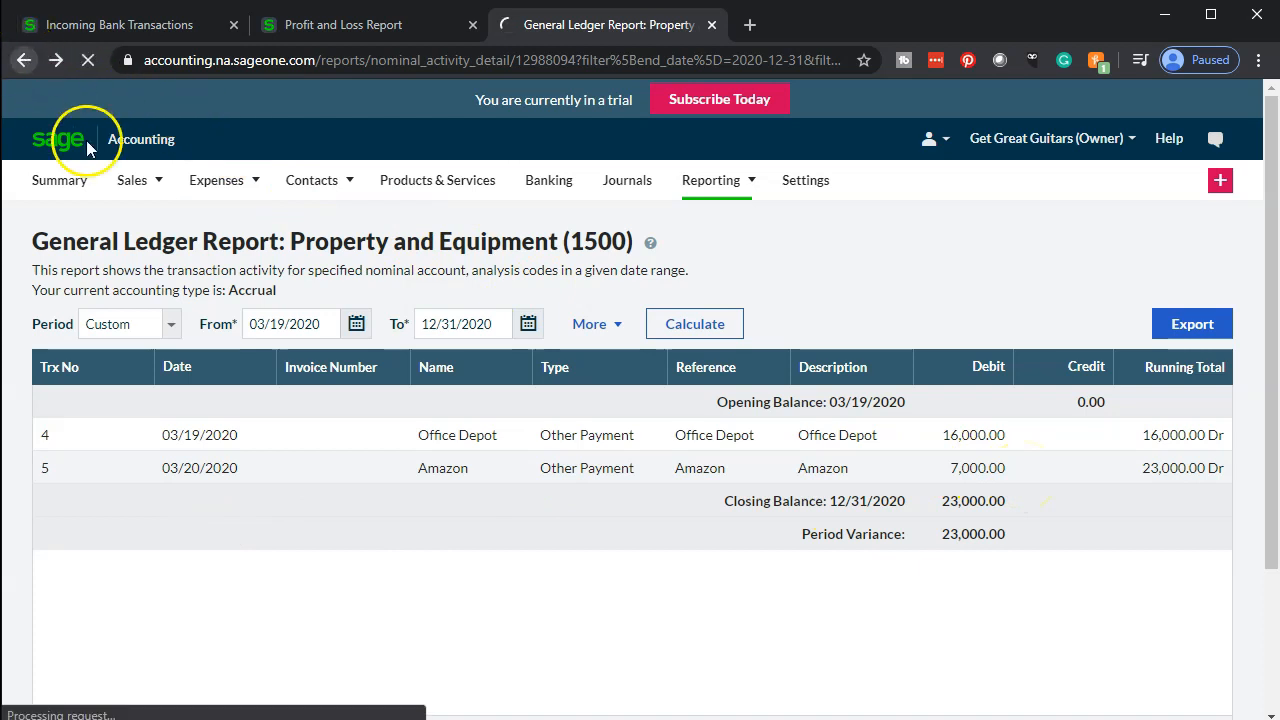
Open the Trial Balance report, set its period to This Year, calculate it and review the account rows
{"action": "left_click", "coordinate": [354, 30]}
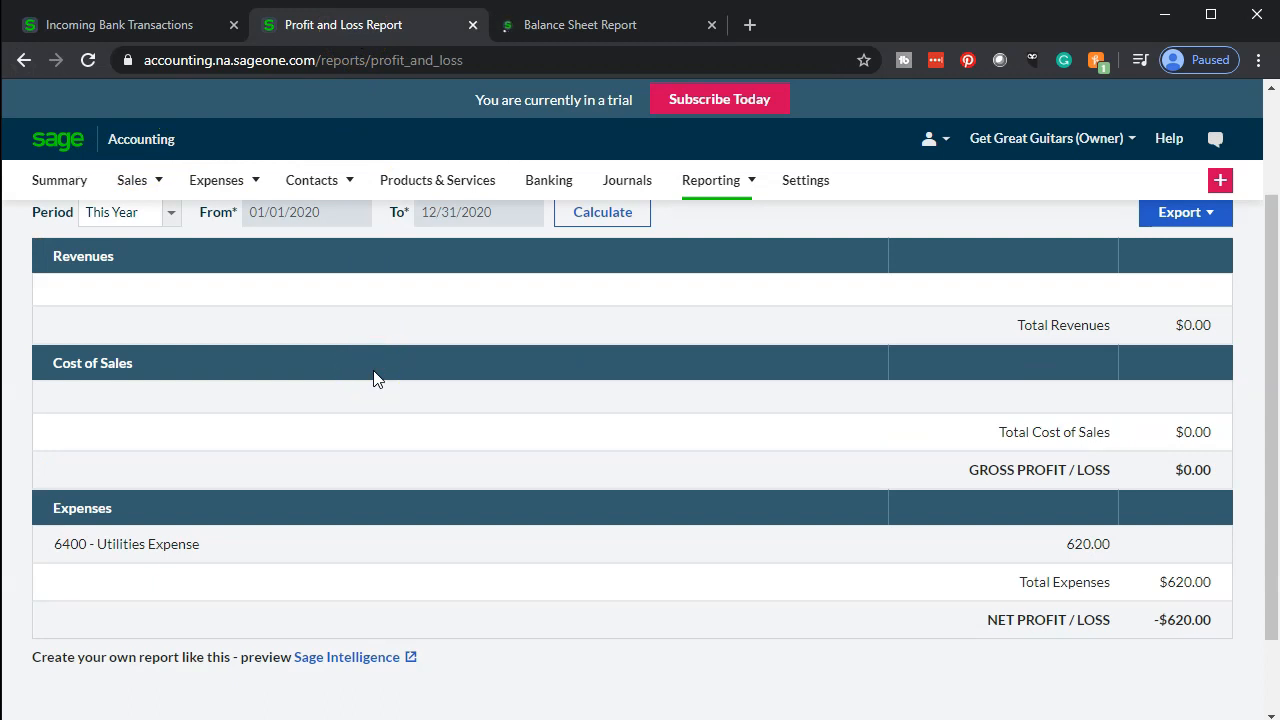
{"action": "scroll", "coordinate": [374, 378], "scroll_direction": "up", "scroll_amount": 2}
{"action": "left_click", "coordinate": [752, 184]}
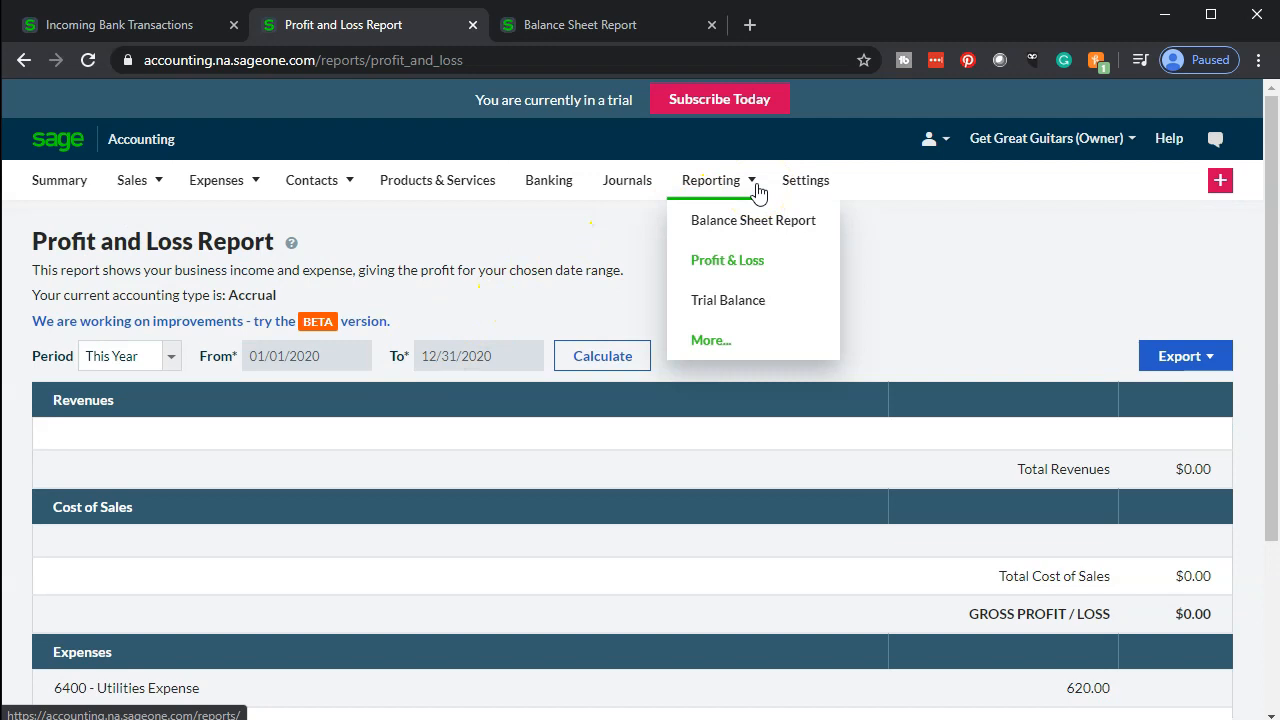
{"action": "left_click", "coordinate": [755, 290]}
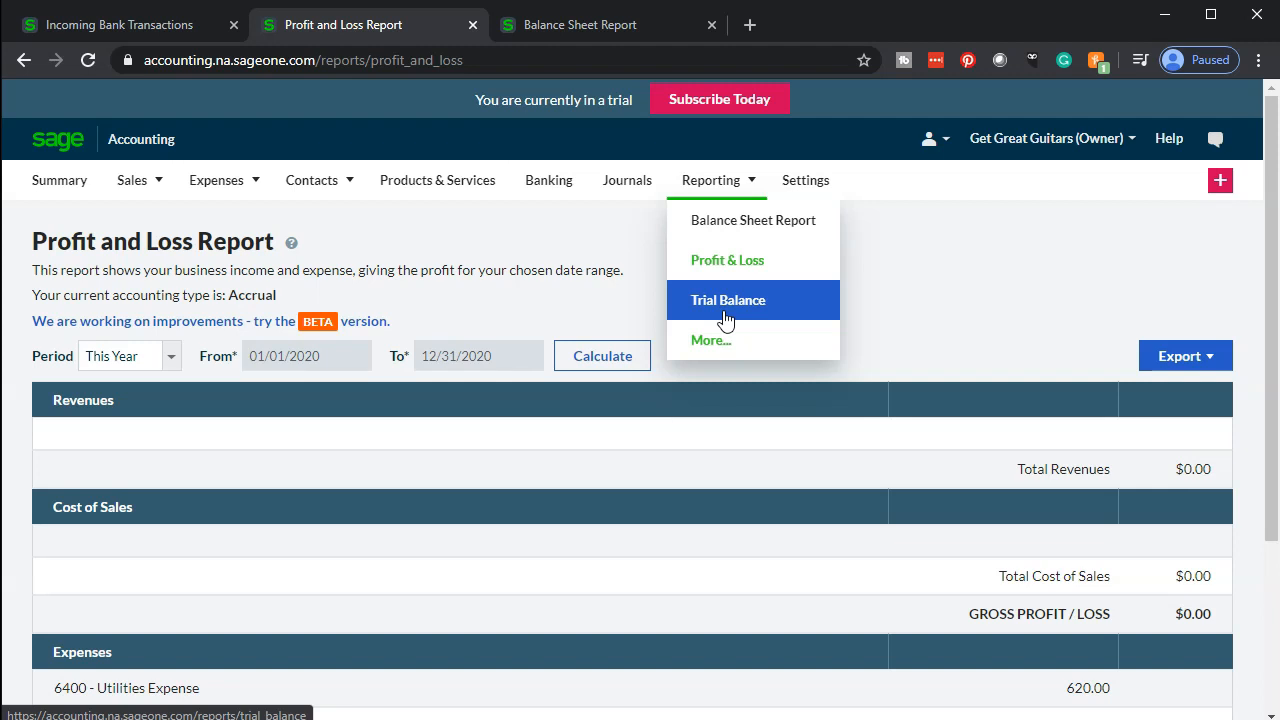
{"action": "left_click", "coordinate": [725, 318]}
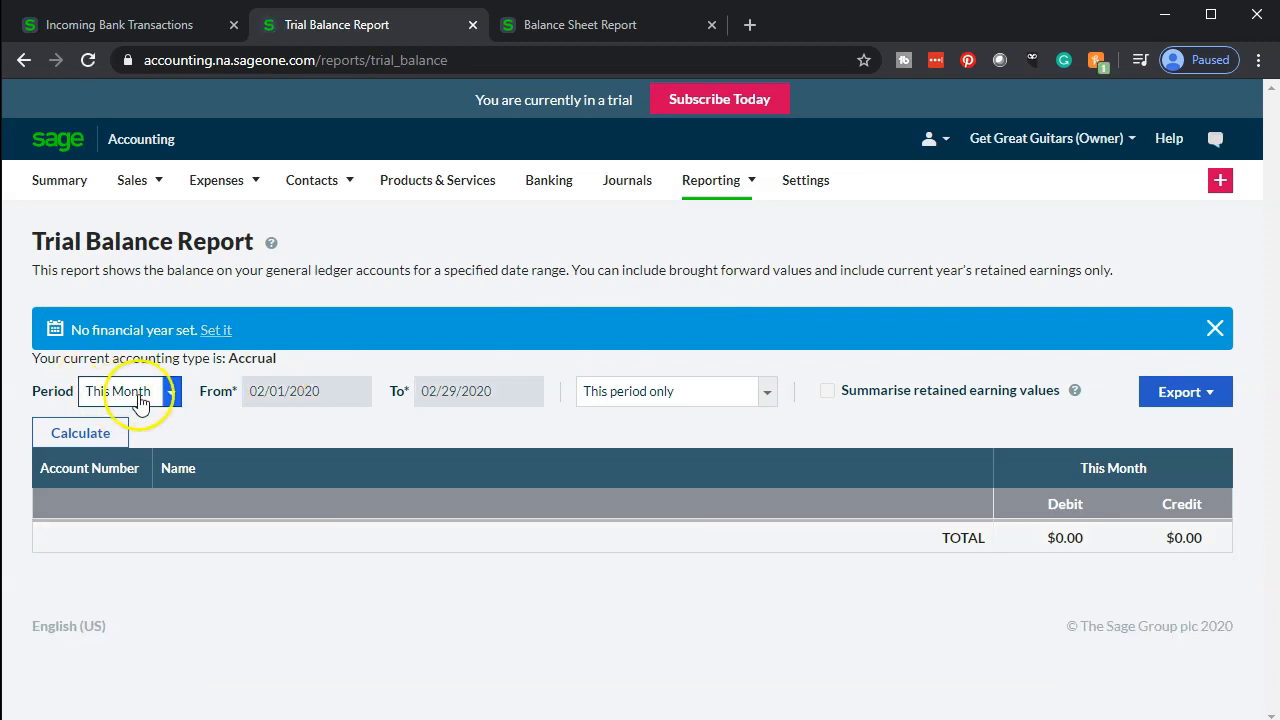
{"action": "left_click", "coordinate": [172, 402]}
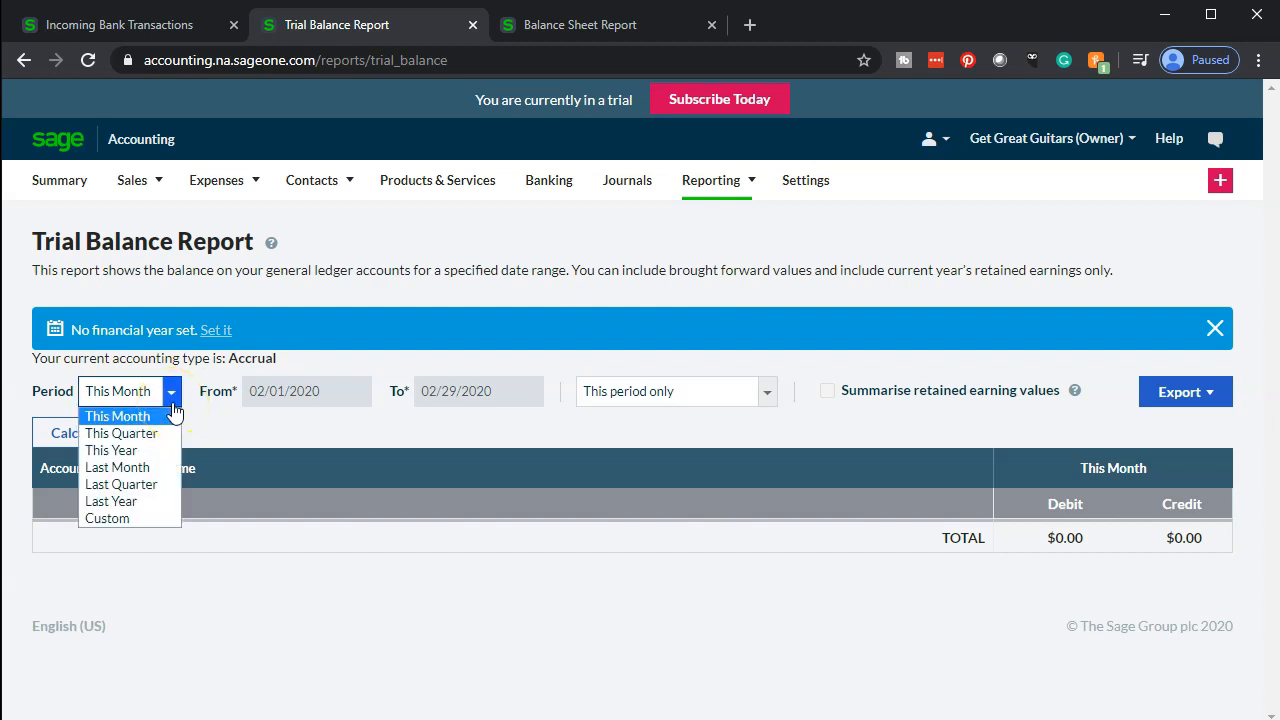
{"action": "left_click_drag", "start_coordinate": [173, 410], "coordinate": [150, 445]}
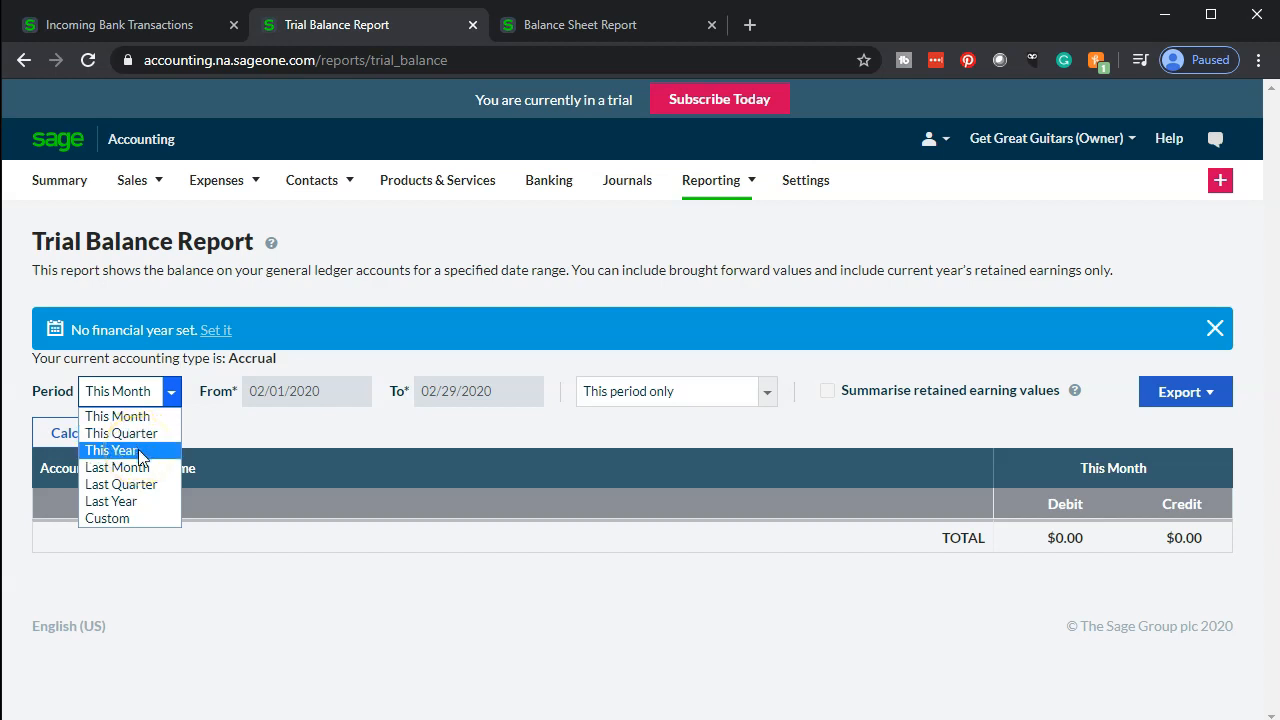
{"action": "left_click", "coordinate": [138, 452]}
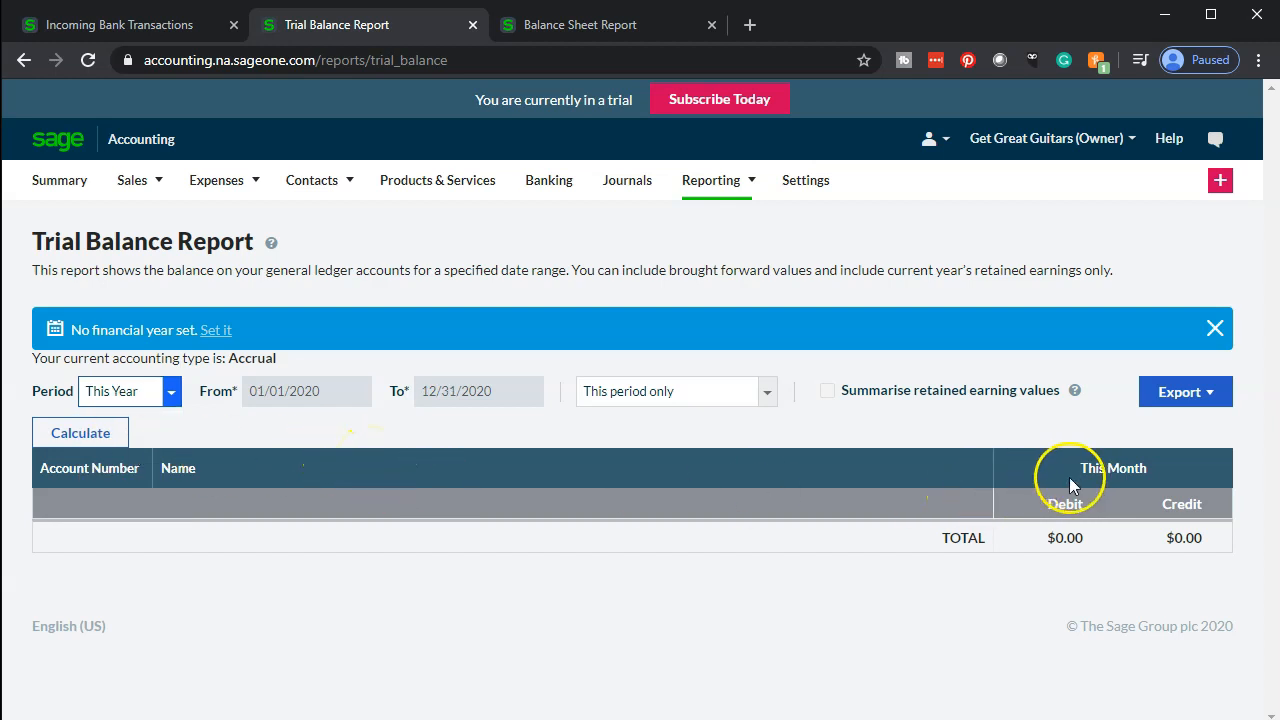
{"action": "left_click", "coordinate": [80, 435]}
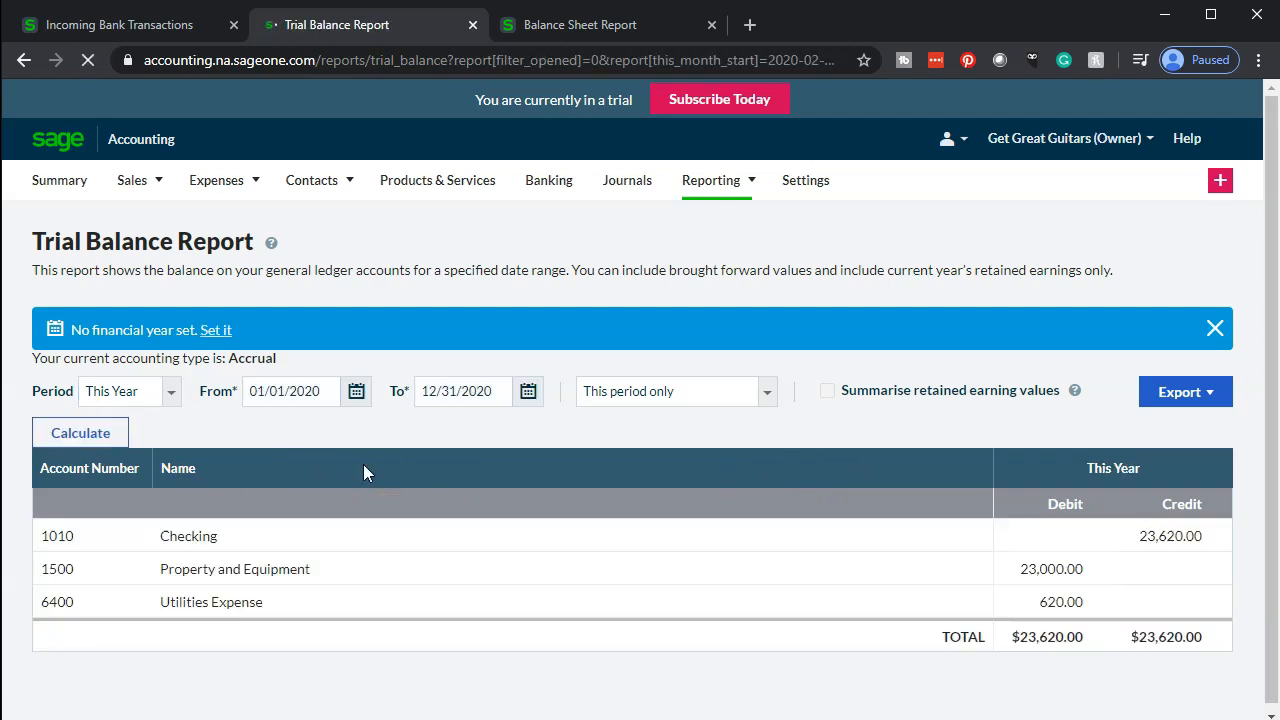
{"action": "left_click", "coordinate": [352, 535]}
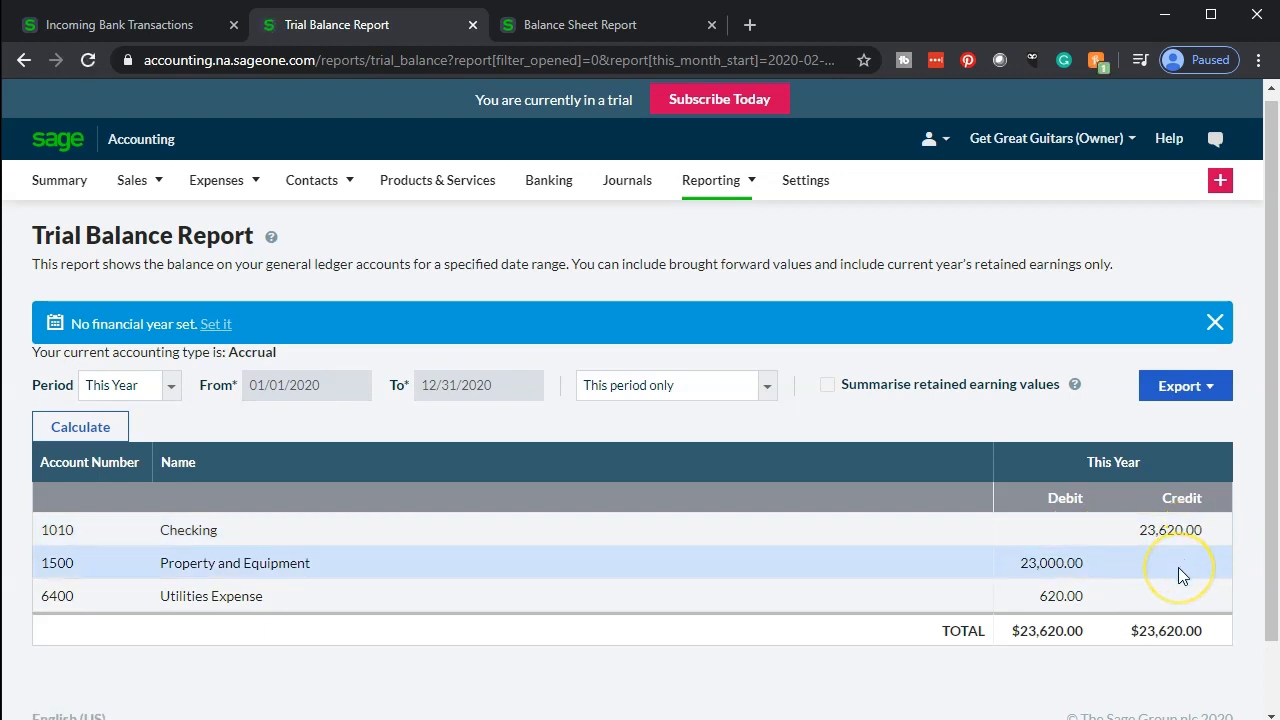
{"action": "left_click", "coordinate": [1174, 594]}
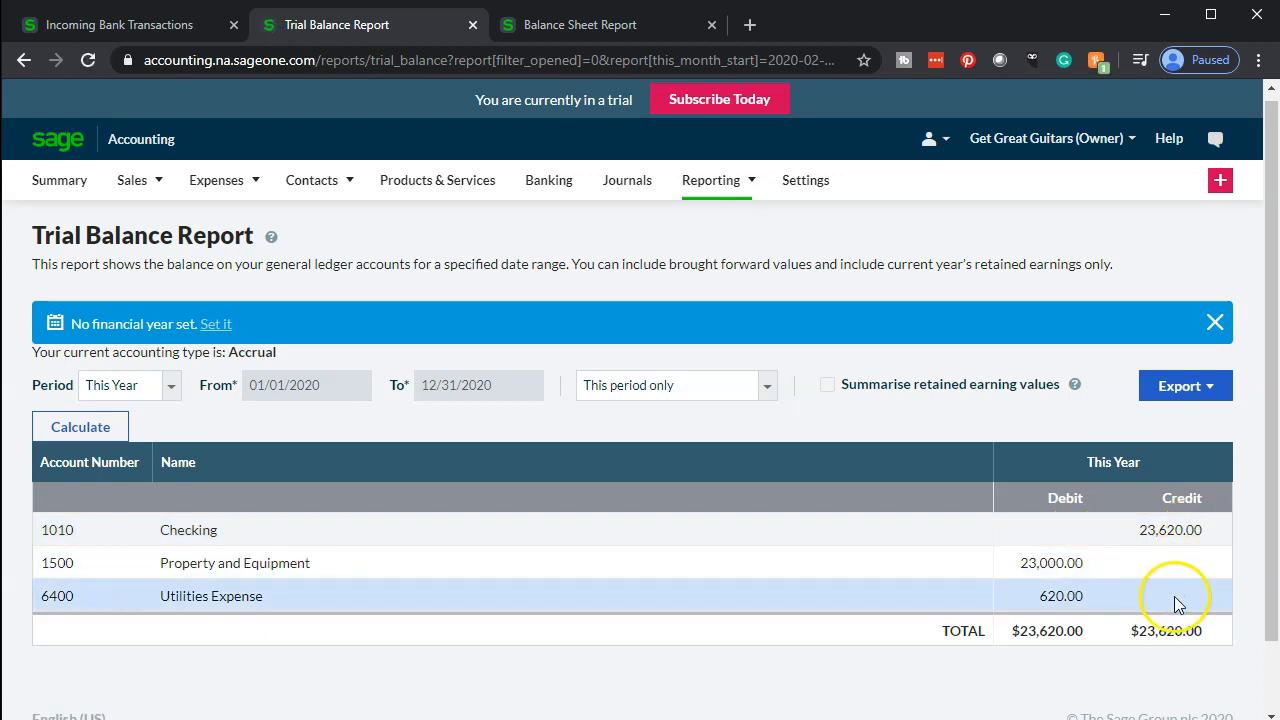